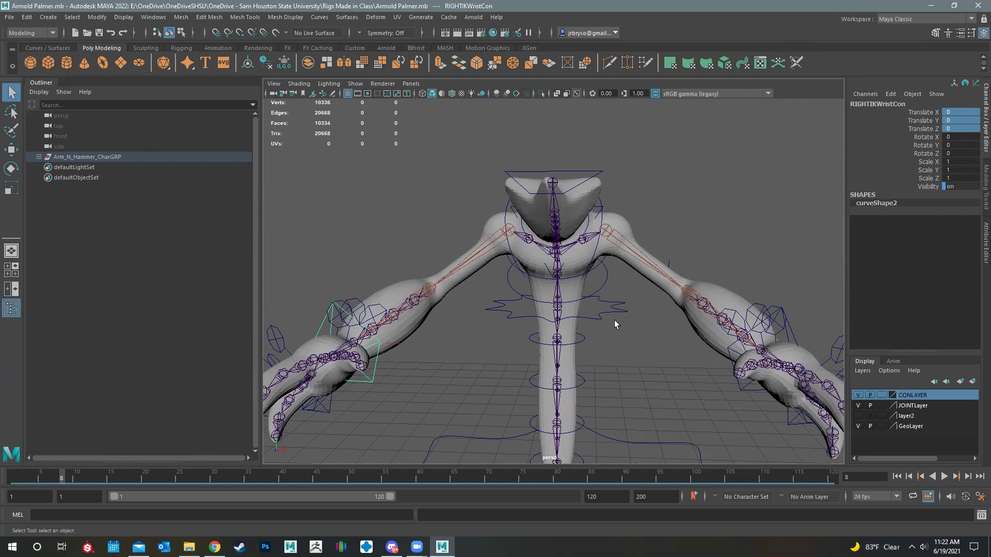
Raise the left arm by moving LeftIKWristCon up beside the head and rotating the hand upward
{"action": "mouse_move", "coordinate": [629, 341]}
{"action": "left_mouse_down", "text": "alt"}
{"action": "mouse_move", "coordinate": [636, 330]}
{"action": "mouse_move", "coordinate": [636, 339]}
{"action": "left_mouse_up", "text": "alt"}
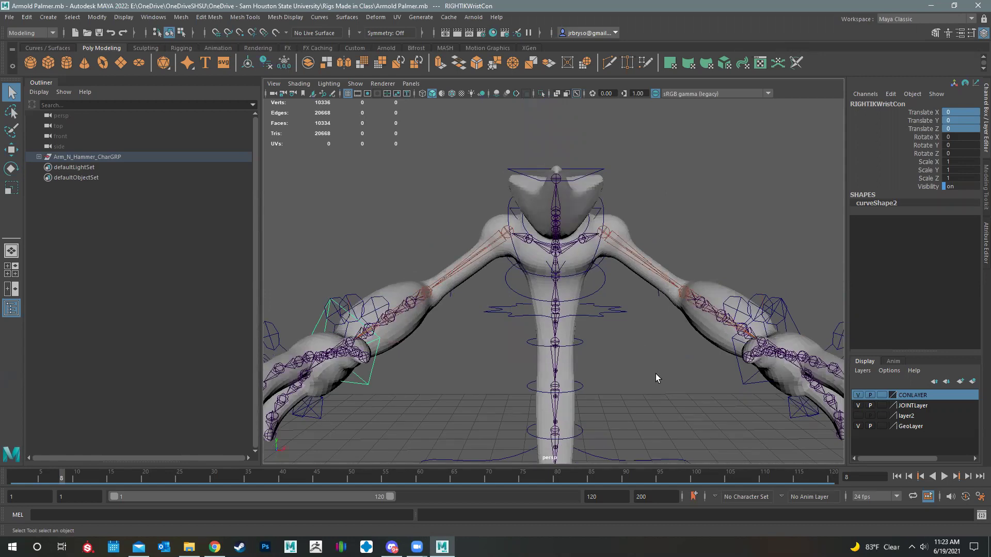
{"action": "mouse_move", "coordinate": [664, 375]}
{"action": "middle_mouse_down", "text": "alt"}
{"action": "mouse_move", "coordinate": [577, 358]}
{"action": "mouse_move", "coordinate": [673, 380]}
{"action": "mouse_move", "coordinate": [668, 370]}
{"action": "middle_mouse_up", "text": "alt"}
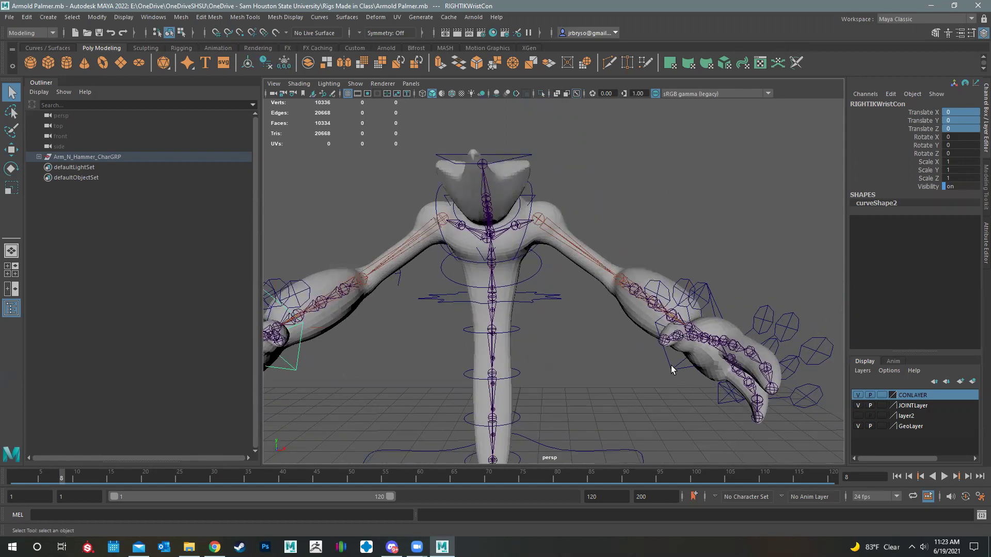
{"action": "key", "text": "w"}
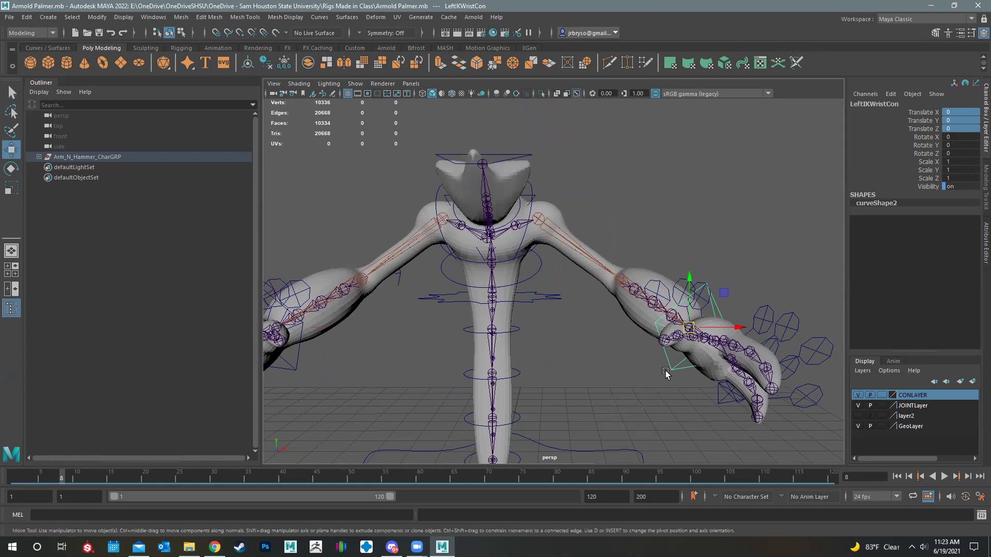
{"action": "left_click_drag", "start_coordinate": [693, 324], "coordinate": [710, 190]}
{"action": "key", "text": "e"}
{"action": "left_click_drag", "start_coordinate": [609, 289], "coordinate": [684, 283], "text": "alt"}
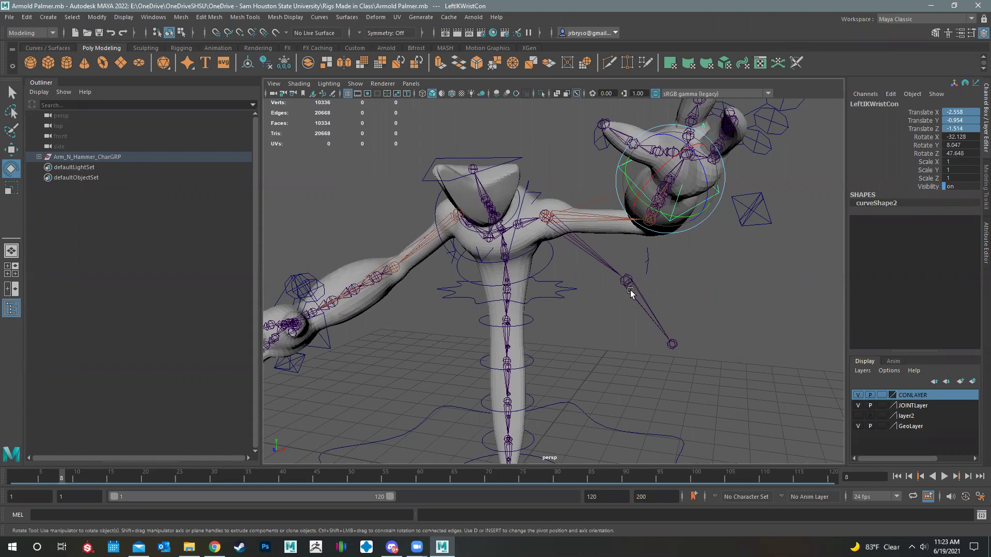
{"action": "left_click_drag", "start_coordinate": [702, 291], "coordinate": [778, 178], "text": "alt"}
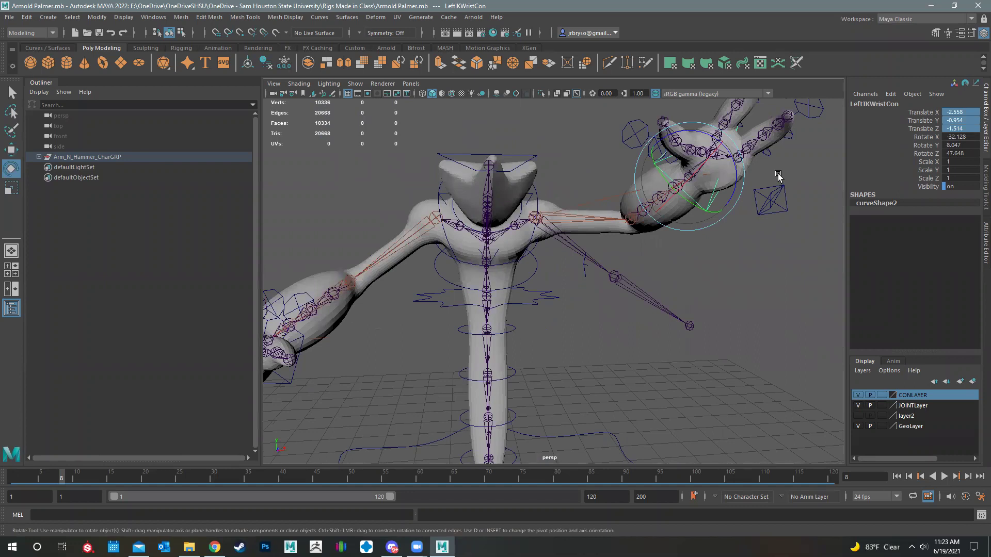
{"action": "left_click_drag", "start_coordinate": [754, 262], "coordinate": [722, 303], "text": "alt"}
{"action": "right_click_drag", "start_coordinate": [723, 304], "coordinate": [739, 301], "text": "alt"}
{"action": "middle_click_drag", "start_coordinate": [739, 301], "coordinate": [726, 239], "text": "alt"}
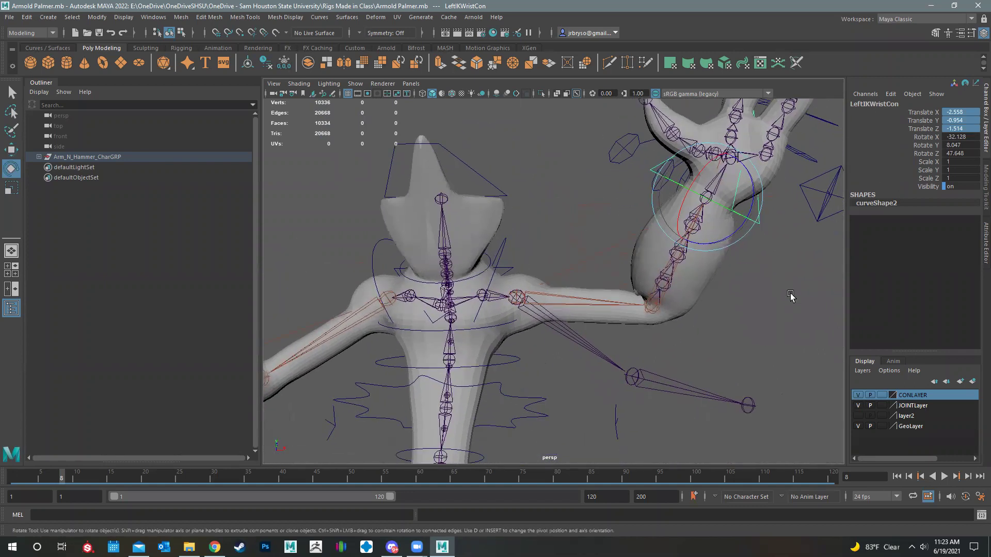
{"action": "left_click", "coordinate": [778, 260]}
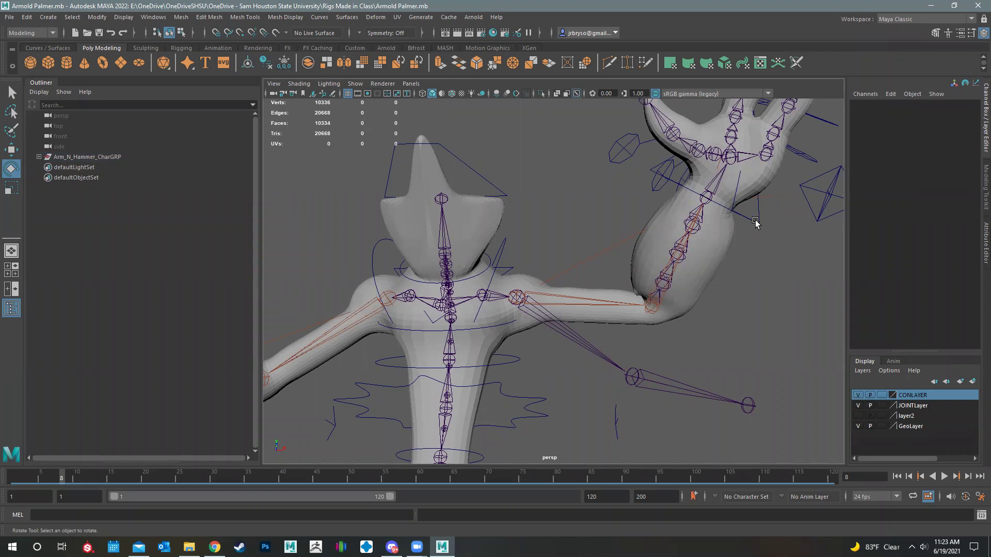
Reposition and rotate the left IK wrist control to bend the arm further, and undo the last rotation
{"action": "left_click", "coordinate": [754, 221]}
{"action": "key", "text": "w"}
{"action": "left_click_drag", "start_coordinate": [707, 205], "coordinate": [722, 258]}
{"action": "key", "text": "e"}
{"action": "left_click_drag", "start_coordinate": [638, 191], "coordinate": [785, 234]}
{"action": "left_click_drag", "start_coordinate": [663, 268], "coordinate": [681, 221]}
{"action": "key", "text": "ctrl+z"}
Try moving the pole vector control of the left elbow, and undo the move
{"action": "middle_click_drag", "start_coordinate": [568, 461], "coordinate": [577, 442], "text": "alt"}
{"action": "middle_click_drag", "start_coordinate": [657, 463], "coordinate": [674, 425], "text": "alt"}
{"action": "left_click", "coordinate": [613, 439]}
{"action": "left_click_drag", "start_coordinate": [664, 442], "coordinate": [710, 502], "text": "alt"}
{"action": "key", "text": "w"}
{"action": "left_click_drag", "start_coordinate": [722, 379], "coordinate": [492, 206]}
{"action": "key", "text": "ctrl+z"}
Try rotating LeftClavCon in several directions to test the left shoulder, and undo the rotations
{"action": "left_click", "coordinate": [492, 207]}
{"action": "key", "text": "e"}
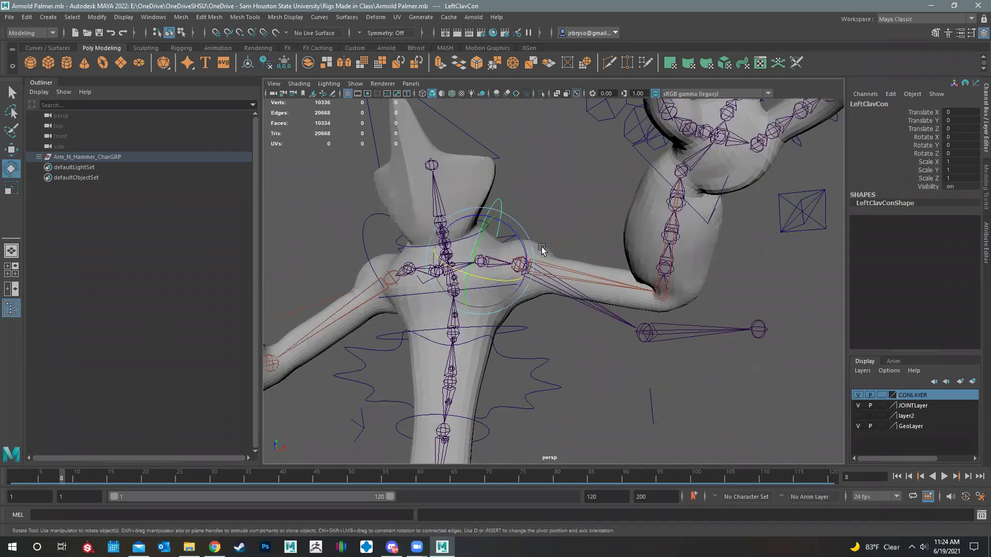
{"action": "left_click_drag", "start_coordinate": [555, 265], "coordinate": [468, 214], "text": "alt"}
{"action": "left_click_drag", "start_coordinate": [513, 226], "coordinate": [495, 226]}
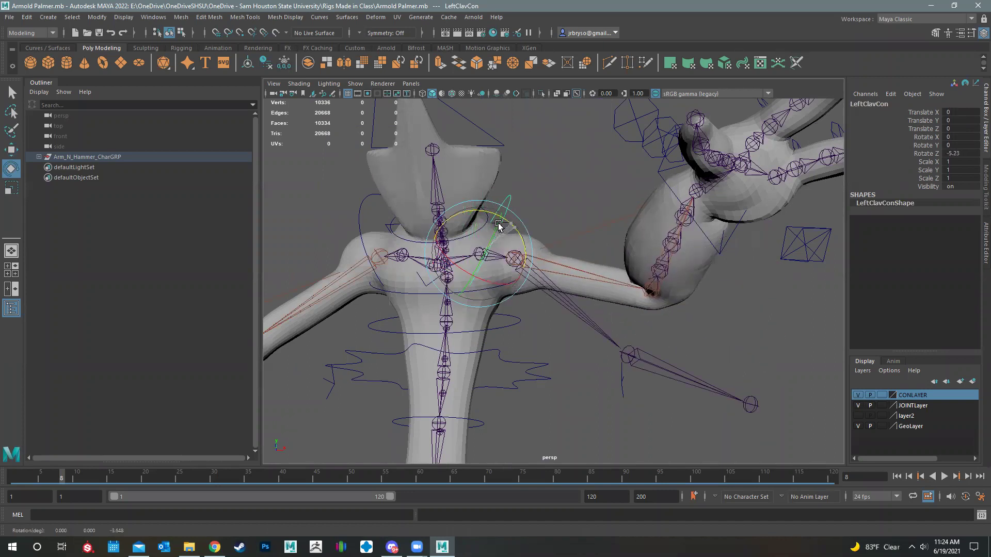
{"action": "left_click_drag", "start_coordinate": [511, 274], "coordinate": [534, 303]}
{"action": "key", "text": "ctrl+z"}
{"action": "key", "text": "ctrl+z"}
{"action": "key", "text": "ctrl+z"}
{"action": "key", "text": "ctrl+z"}
{"action": "left_click_drag", "start_coordinate": [500, 226], "coordinate": [477, 230], "text": "alt"}
{"action": "mouse_move", "coordinate": [491, 234]}
{"action": "left_mouse_down"}
{"action": "mouse_move", "coordinate": [475, 218]}
{"action": "mouse_move", "coordinate": [504, 226]}
{"action": "left_mouse_up"}
{"action": "key", "text": "ctrl+z"}
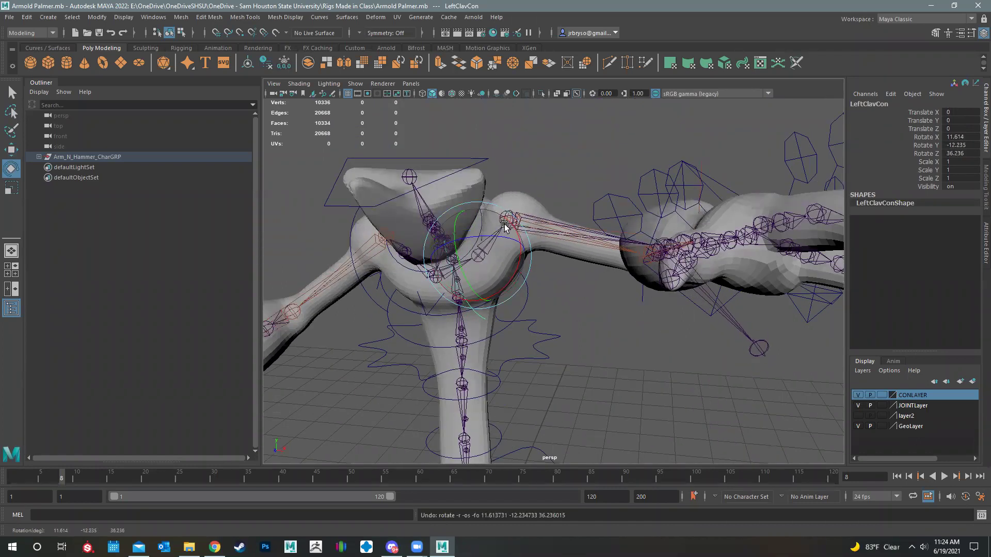
Switch the left arm to FK by setting the IKFK attribute of IKFKSwitchCon to 1
{"action": "left_click_drag", "start_coordinate": [646, 357], "coordinate": [642, 275], "text": "alt"}
{"action": "middle_click_drag", "start_coordinate": [643, 275], "coordinate": [579, 262], "text": "alt"}
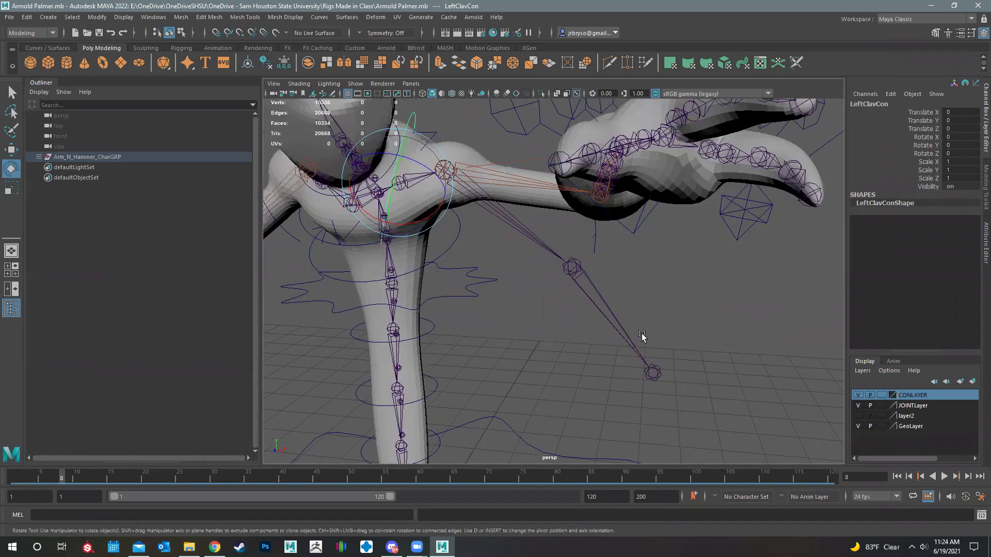
{"action": "left_click_drag", "start_coordinate": [642, 337], "coordinate": [436, 281], "text": "alt"}
{"action": "middle_click_drag", "start_coordinate": [757, 170], "coordinate": [765, 252], "text": "alt"}
{"action": "scroll", "coordinate": [649, 253], "scroll_direction": "down", "scroll_amount": 3}
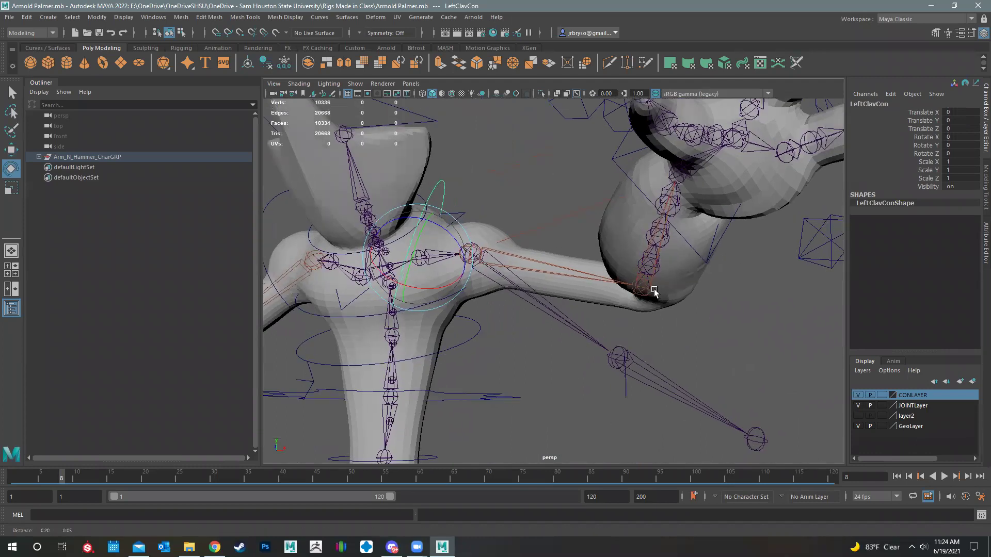
{"action": "left_click_drag", "start_coordinate": [652, 260], "coordinate": [680, 263], "text": "alt"}
{"action": "left_click", "coordinate": [729, 247]}
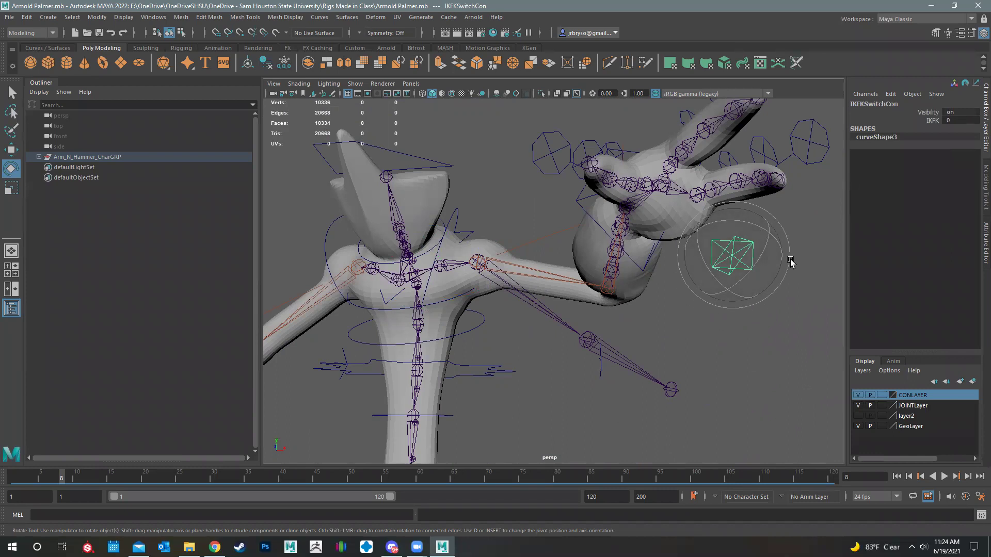
{"action": "left_click", "coordinate": [932, 121]}
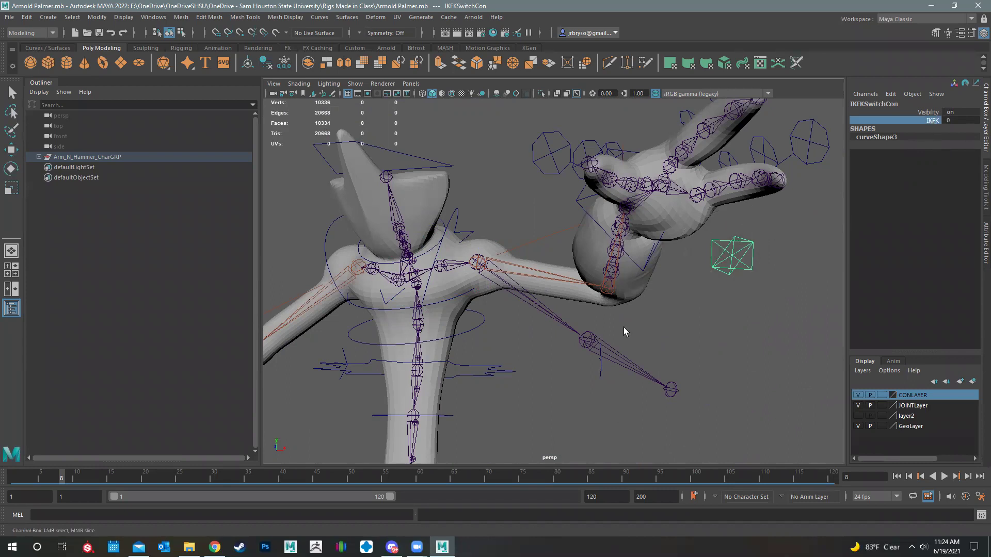
{"action": "left_click_drag", "start_coordinate": [584, 306], "coordinate": [540, 281], "text": "alt"}
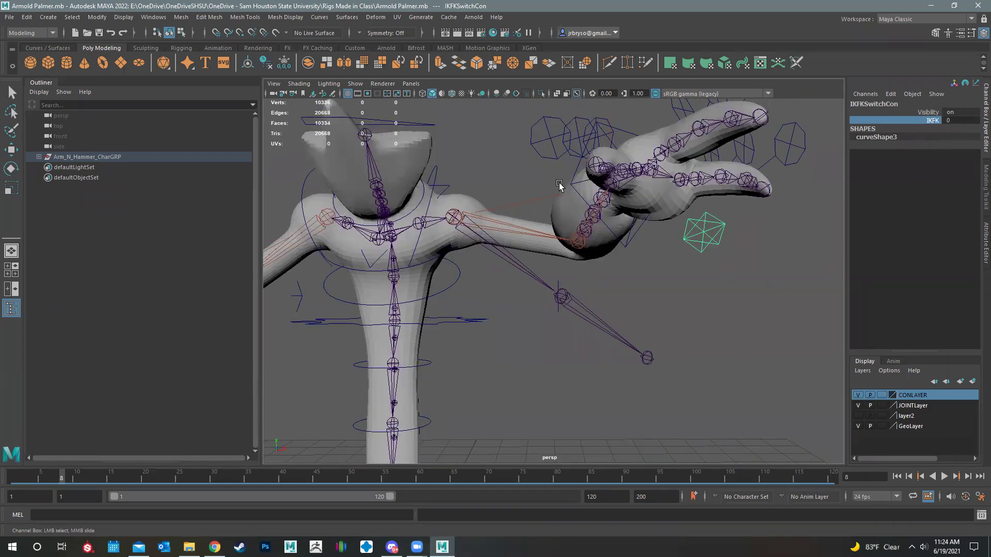
{"action": "middle_click_drag", "start_coordinate": [679, 297], "coordinate": [822, 300]}
Pose the left arm in FK by rotating its shoulder and elbow controls until the elbow bends
{"action": "left_click_drag", "start_coordinate": [712, 245], "coordinate": [475, 173], "text": "alt"}
{"action": "left_click", "coordinate": [475, 173]}
{"action": "key", "text": "e"}
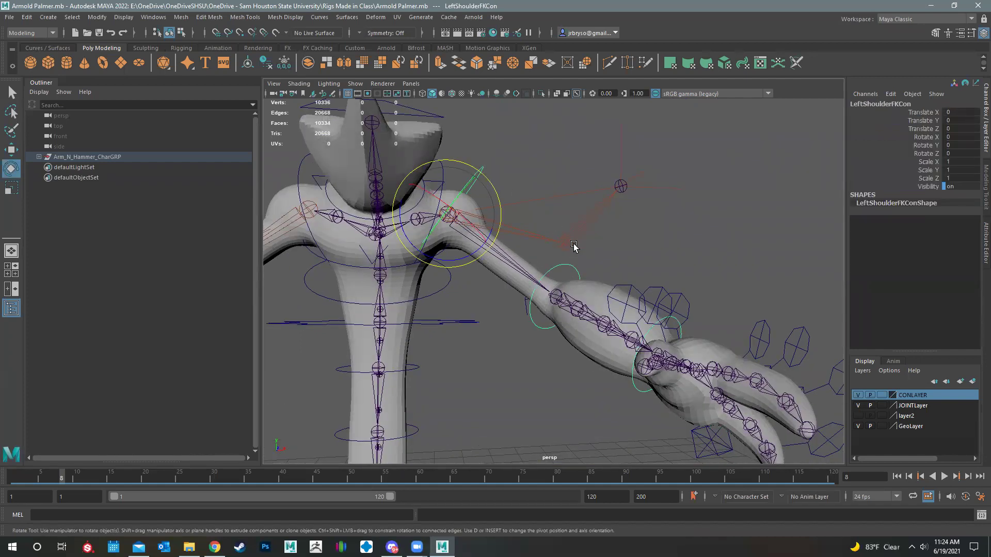
{"action": "left_click_drag", "start_coordinate": [529, 270], "coordinate": [608, 261], "text": "alt"}
{"action": "left_click", "coordinate": [593, 289]}
{"action": "left_click_drag", "start_coordinate": [608, 300], "coordinate": [568, 385]}
{"action": "left_click", "coordinate": [489, 366]}
{"action": "left_click_drag", "start_coordinate": [567, 317], "coordinate": [572, 266], "text": "alt"}
{"action": "mouse_move", "coordinate": [576, 106]}
{"action": "left_mouse_down", "text": "alt"}
{"action": "mouse_move", "coordinate": [601, 111]}
{"action": "mouse_move", "coordinate": [563, 98]}
{"action": "left_mouse_up", "text": "alt"}
{"action": "left_click", "coordinate": [578, 119]}
{"action": "middle_click_drag", "start_coordinate": [522, 224], "coordinate": [493, 304], "text": "alt"}
{"action": "left_click_drag", "start_coordinate": [546, 187], "coordinate": [609, 381]}
{"action": "left_click", "coordinate": [569, 336]}
{"action": "left_click_drag", "start_coordinate": [609, 381], "coordinate": [733, 377]}
{"action": "left_click", "coordinate": [733, 378]}
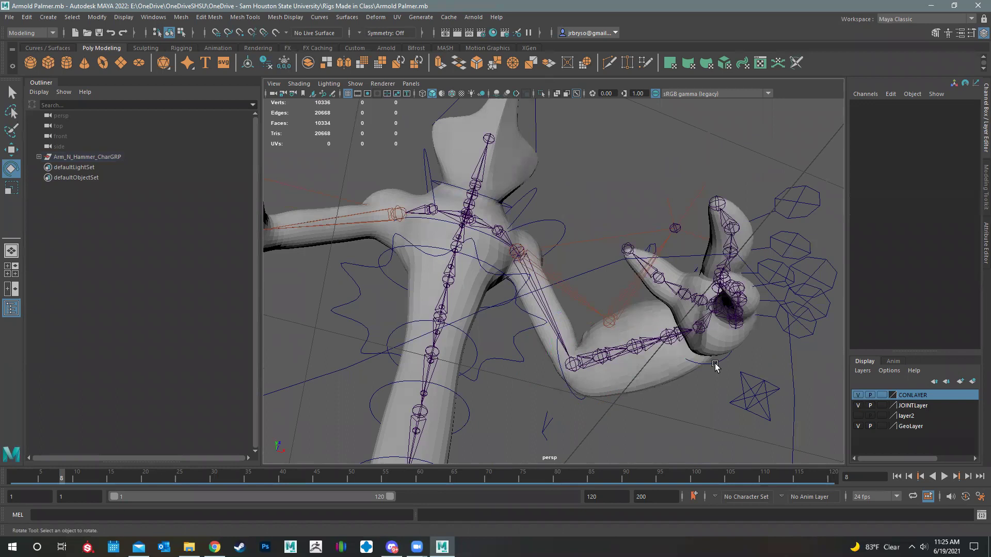
Rotate the left wrist FK control to bend the hand, and undo the last rotation
{"action": "left_click", "coordinate": [716, 364]}
{"action": "left_click_drag", "start_coordinate": [690, 343], "coordinate": [683, 314]}
{"action": "left_click_drag", "start_coordinate": [729, 402], "coordinate": [681, 281]}
{"action": "key", "text": "ctrl+z"}
Test the left arm's IK/FK blend by varying IKFK on IKFKSwitchCon and returning it to 1
{"action": "left_click_drag", "start_coordinate": [568, 353], "coordinate": [511, 311], "text": "alt"}
{"action": "left_click_drag", "start_coordinate": [578, 315], "coordinate": [619, 298], "text": "alt"}
{"action": "left_click", "coordinate": [620, 299]}
{"action": "left_click_drag", "start_coordinate": [631, 264], "coordinate": [558, 320], "text": "alt"}
{"action": "left_click", "coordinate": [932, 120]}
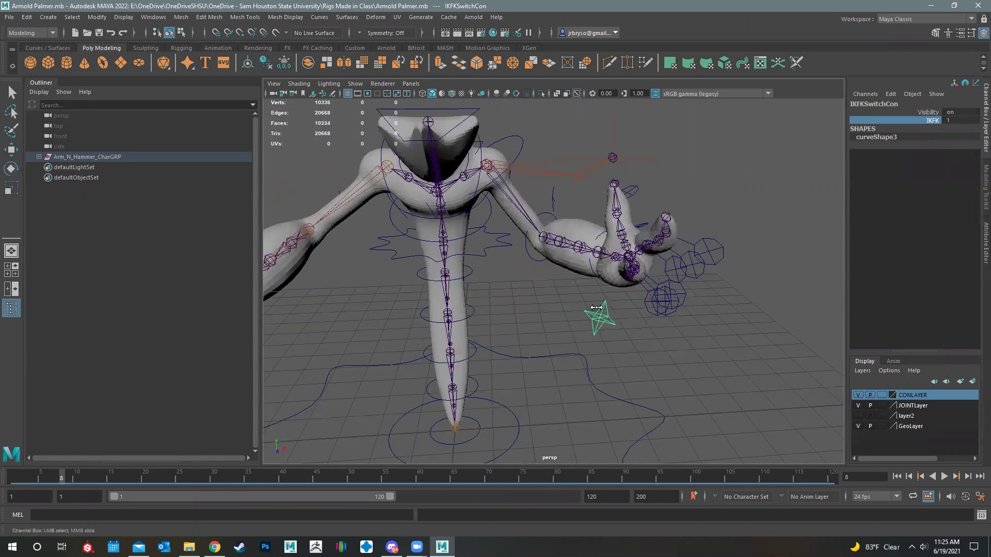
{"action": "middle_click_drag", "start_coordinate": [597, 341], "coordinate": [660, 407]}
{"action": "middle_click_drag", "start_coordinate": [599, 368], "coordinate": [741, 357]}
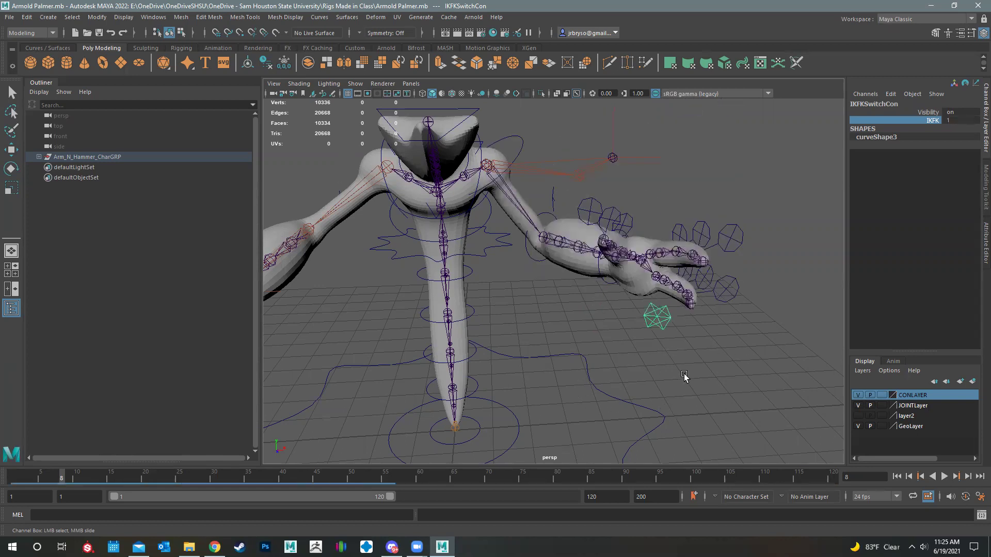
Check the channels of LeftWristFKCon, and rotate LeftElbowFKCon to about X -29.3, Y -7.6, Z -0.3
{"action": "left_click", "coordinate": [601, 281]}
{"action": "key", "text": "e"}
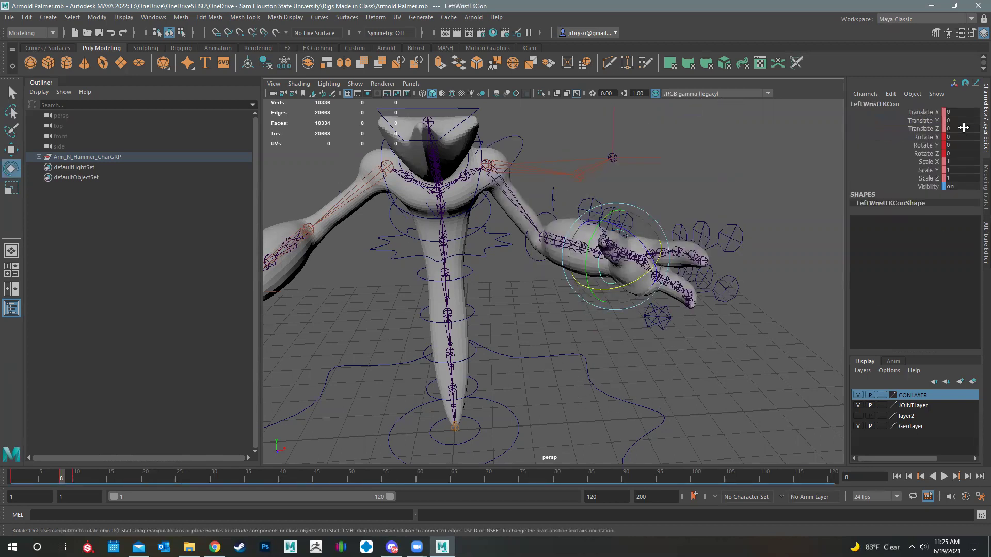
{"action": "left_click_drag", "start_coordinate": [439, 328], "coordinate": [597, 338], "text": "alt"}
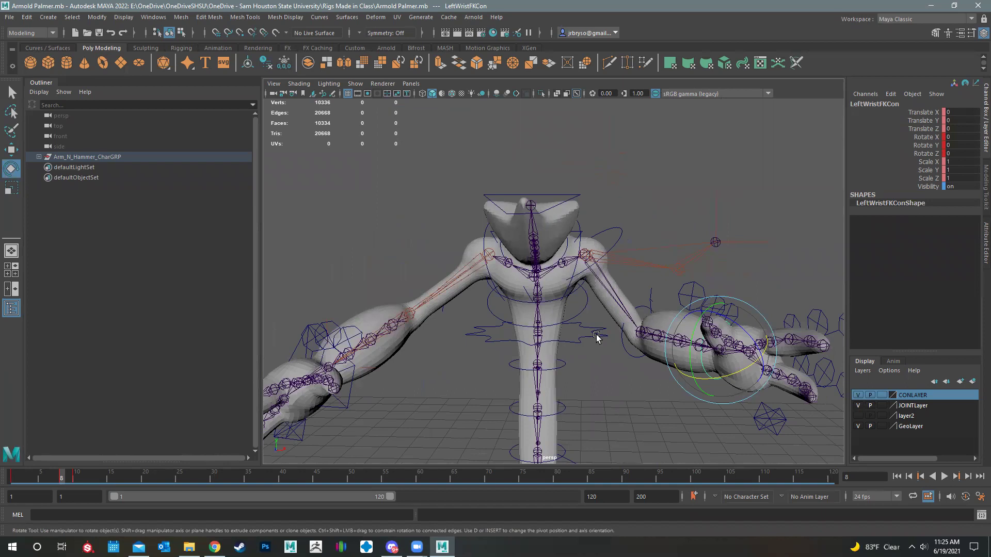
{"action": "left_click_drag", "start_coordinate": [583, 338], "coordinate": [537, 214], "text": "alt"}
{"action": "left_click", "coordinate": [488, 229]}
{"action": "key", "text": "ctrl+z"}
{"action": "left_click", "coordinate": [543, 222]}
{"action": "left_click_drag", "start_coordinate": [544, 221], "coordinate": [595, 347]}
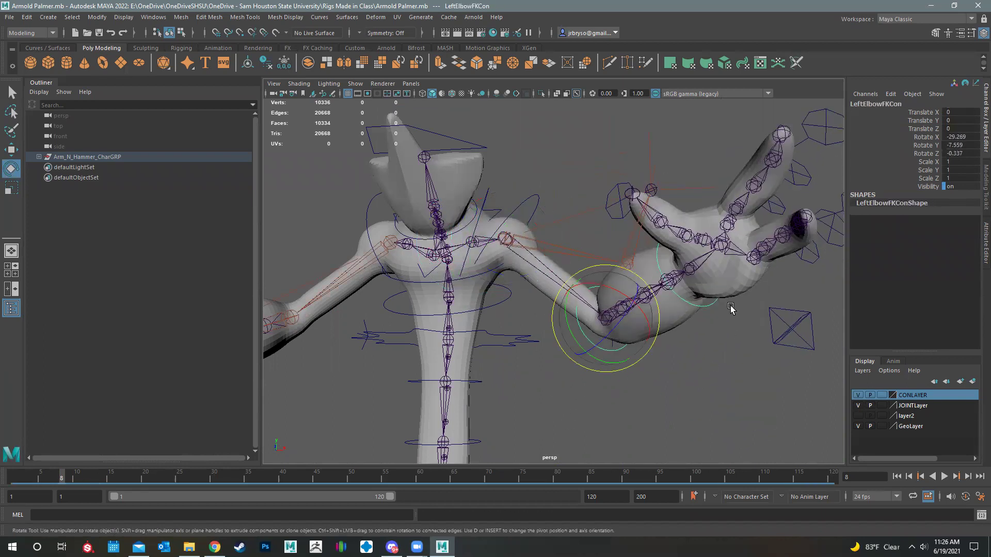
Examine the left wrist FK control, IKFKSwitchCon, LeftHandNulJoint and LeftFingerConBASE1 by selecting each in turn
{"action": "left_click", "coordinate": [706, 306]}
{"action": "left_click_drag", "start_coordinate": [714, 400], "coordinate": [635, 351], "text": "alt"}
{"action": "left_click", "coordinate": [635, 351]}
{"action": "left_click_drag", "start_coordinate": [685, 319], "coordinate": [685, 357], "text": "alt"}
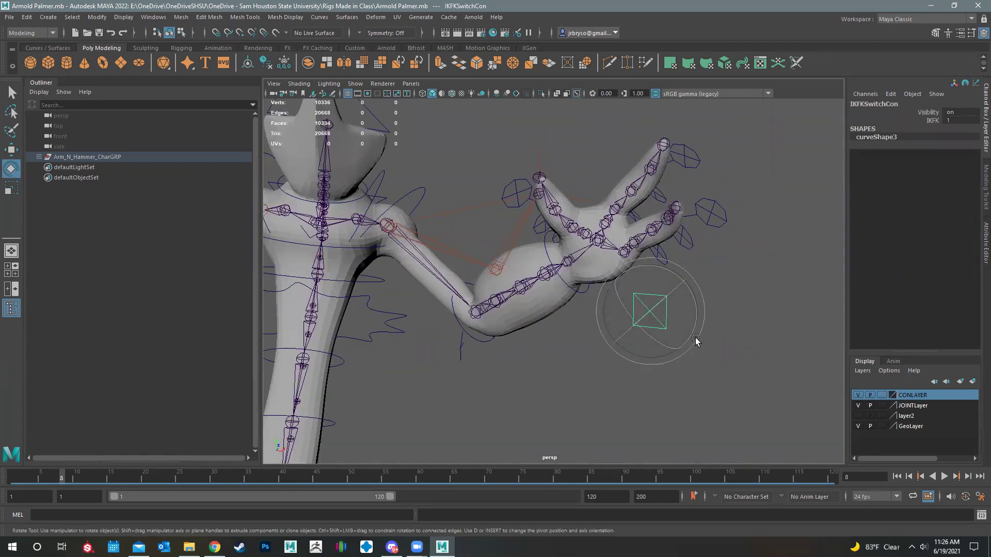
{"action": "left_click_drag", "start_coordinate": [642, 288], "coordinate": [608, 264], "text": "alt"}
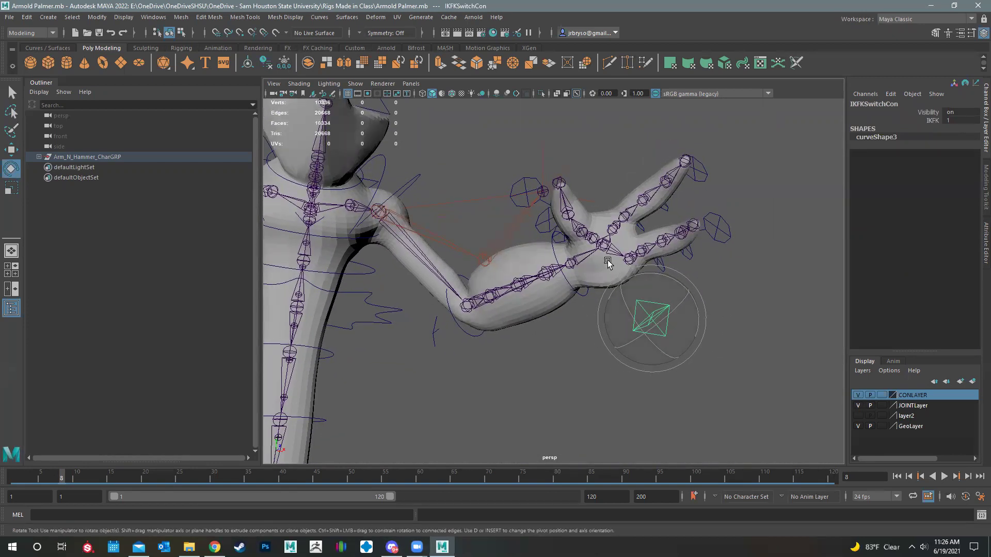
{"action": "left_click", "coordinate": [602, 249]}
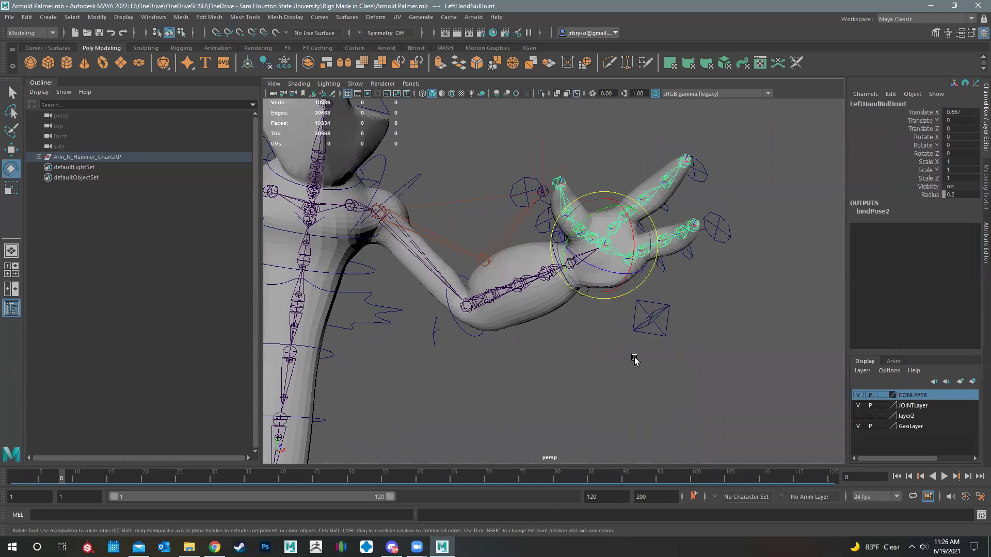
{"action": "left_click_drag", "start_coordinate": [607, 310], "coordinate": [652, 248], "text": "alt"}
{"action": "left_click", "coordinate": [690, 299]}
{"action": "left_click_drag", "start_coordinate": [668, 407], "coordinate": [603, 243], "text": "alt"}
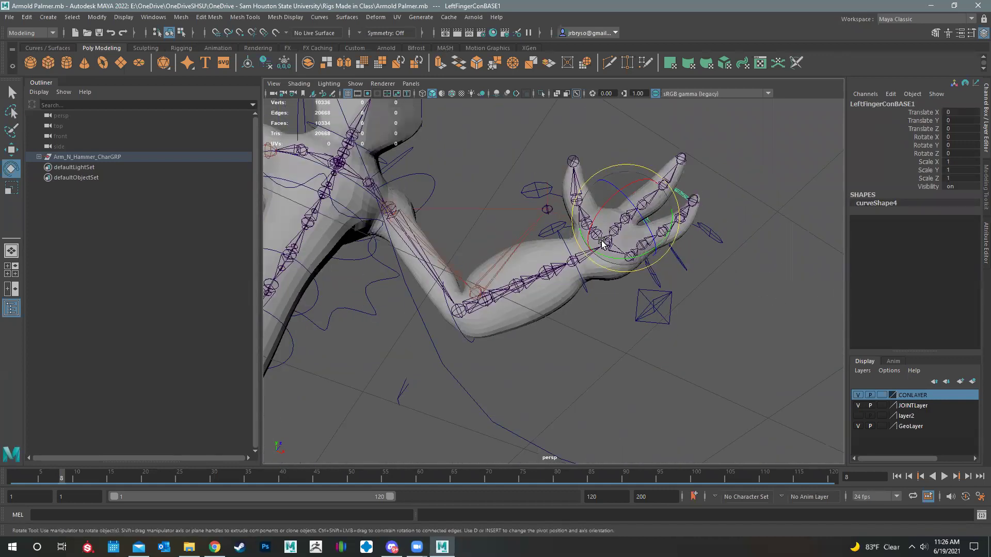
{"action": "left_click_drag", "start_coordinate": [593, 361], "coordinate": [441, 185], "text": "alt"}
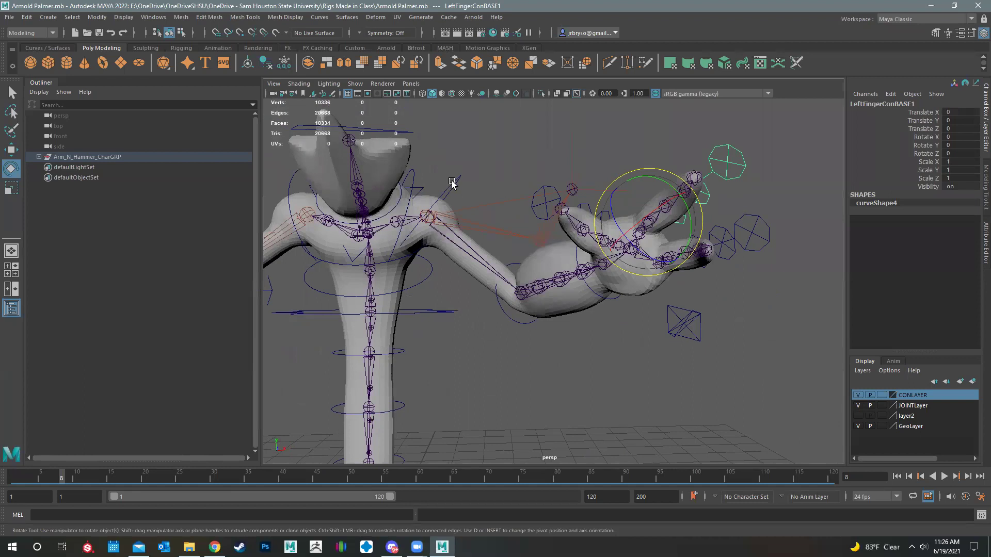
Rotate the left shoulder FK control to swing the arm down and forward
{"action": "left_click", "coordinate": [452, 182]}
{"action": "left_click_drag", "start_coordinate": [430, 256], "coordinate": [412, 258]}
{"action": "left_click_drag", "start_coordinate": [440, 215], "coordinate": [599, 360]}
Blend the left arm halfway between IK and FK by setting IKFK on IKFKSwitchCon to 0.5
{"action": "left_click", "coordinate": [590, 359]}
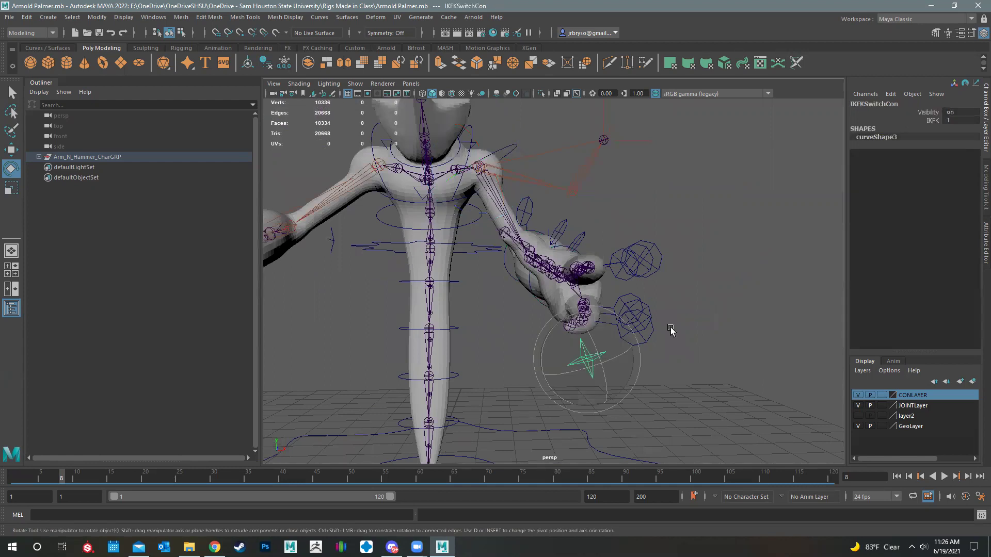
{"action": "left_click", "coordinate": [933, 121]}
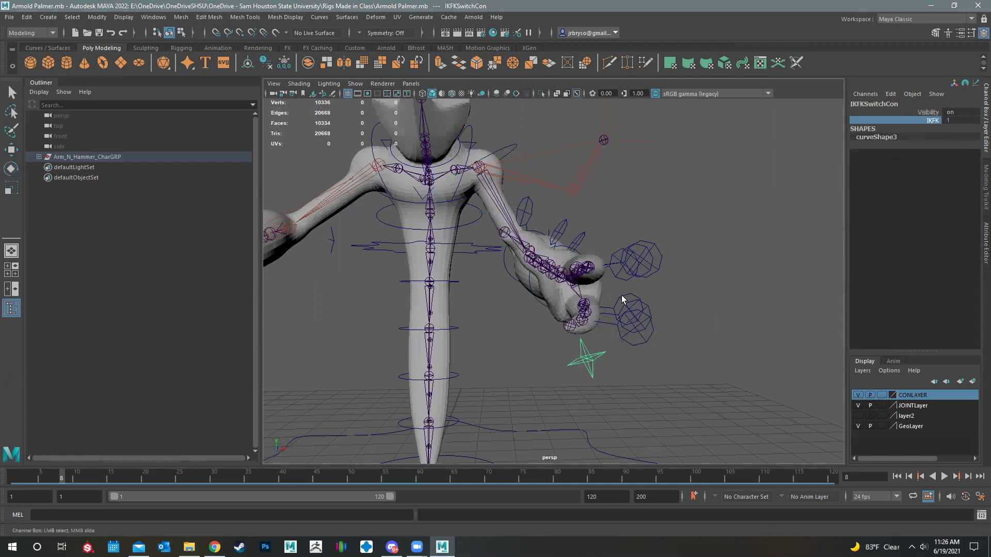
{"action": "middle_click_drag", "start_coordinate": [612, 295], "coordinate": [659, 294]}
{"action": "left_click_drag", "start_coordinate": [640, 295], "coordinate": [665, 320], "text": "alt"}
{"action": "left_click_drag", "start_coordinate": [615, 362], "coordinate": [667, 349], "text": "alt"}
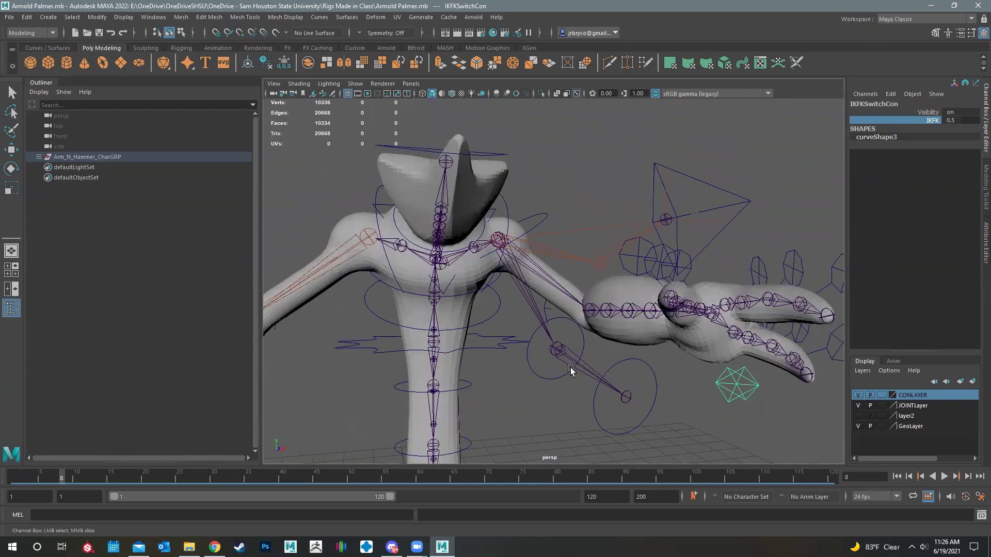
Examine the left arm's three overlapping joint chains by selecting LeftShoulderJoint, LeftIKShoulderJoint2, LeftFKShoulderJoint1 and the IK and FK elbow joints
{"action": "left_click_drag", "start_coordinate": [592, 344], "coordinate": [627, 347], "text": "alt"}
{"action": "scroll", "coordinate": [628, 347], "scroll_direction": "up", "scroll_amount": 2}
{"action": "scroll", "coordinate": [566, 302], "scroll_direction": "up", "scroll_amount": 2}
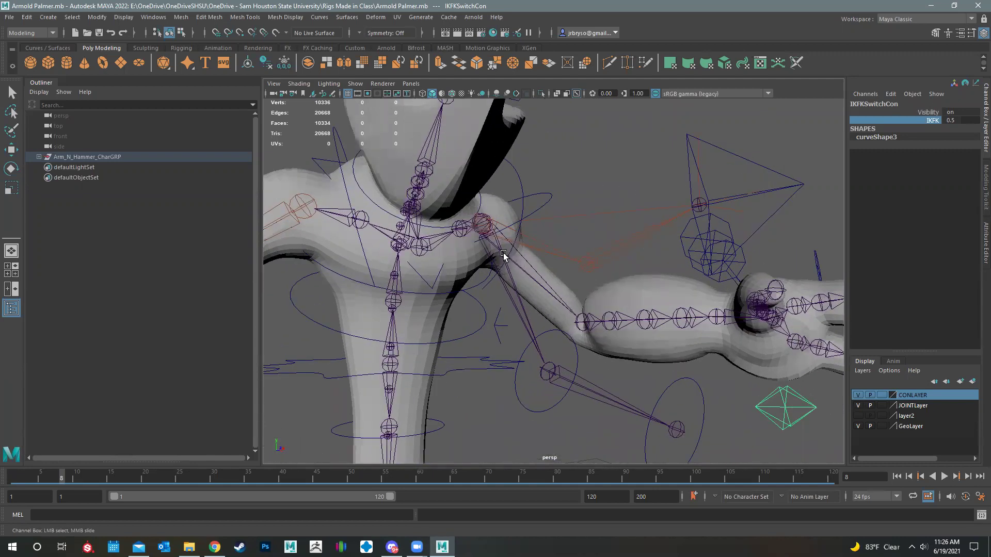
{"action": "left_click", "coordinate": [527, 263]}
{"action": "left_click_drag", "start_coordinate": [593, 333], "coordinate": [561, 251], "text": "alt"}
{"action": "left_click_drag", "start_coordinate": [507, 199], "coordinate": [459, 236], "text": "alt"}
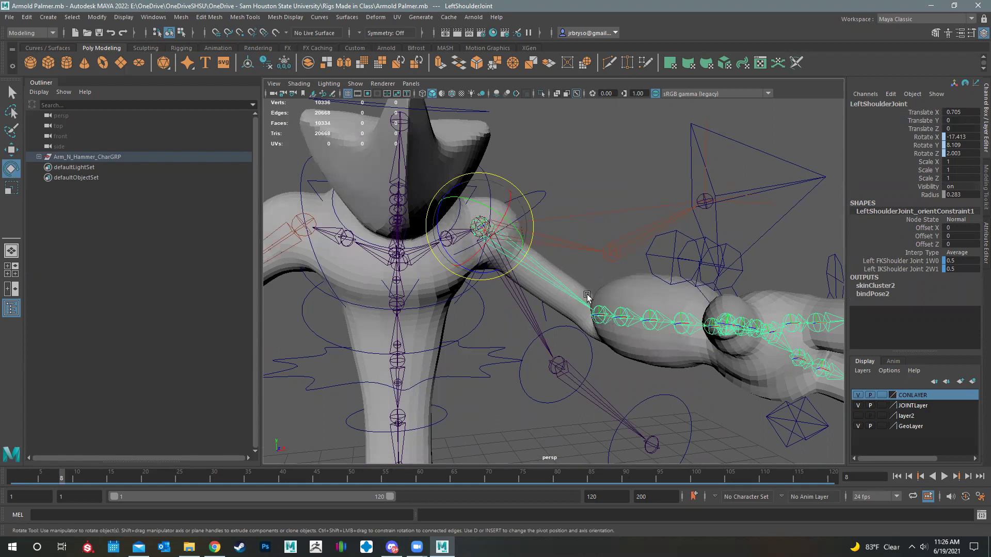
{"action": "left_click", "coordinate": [564, 243]}
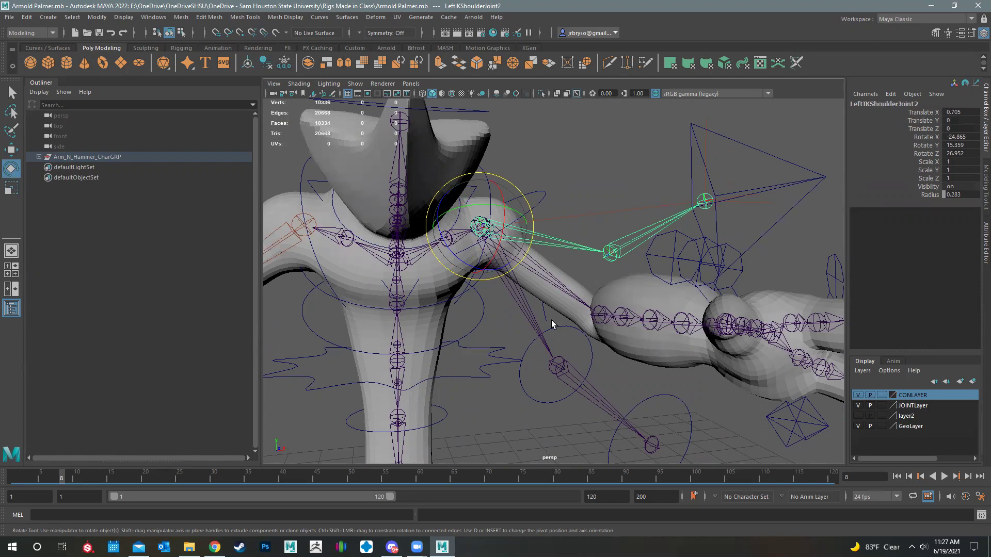
{"action": "left_click", "coordinate": [520, 310]}
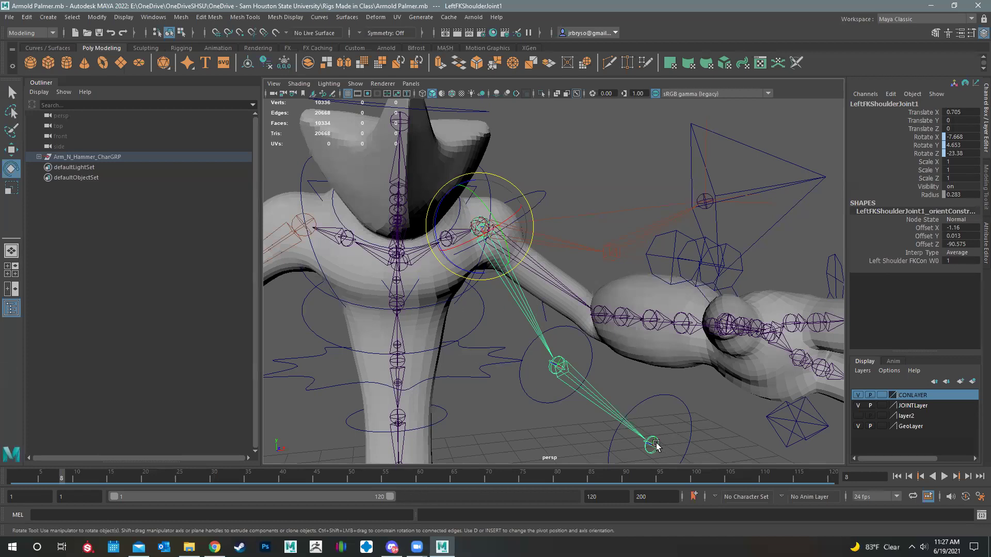
{"action": "left_click", "coordinate": [606, 263]}
{"action": "left_click", "coordinate": [555, 376]}
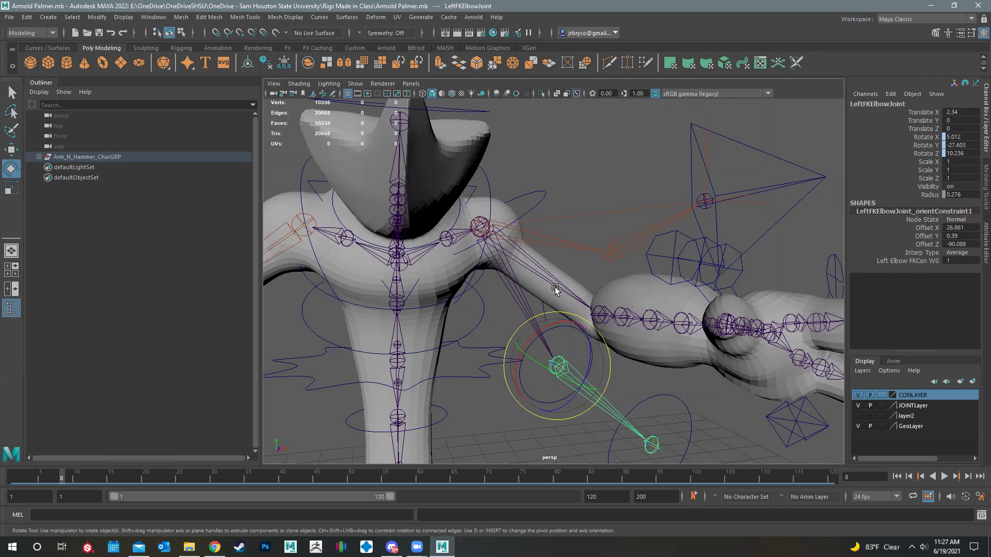
Inspect LeftElbowJoint, and rotate the left elbow FK control to about X 11.3, Y -28.9, Z -19.7
{"action": "left_click", "coordinate": [599, 316]}
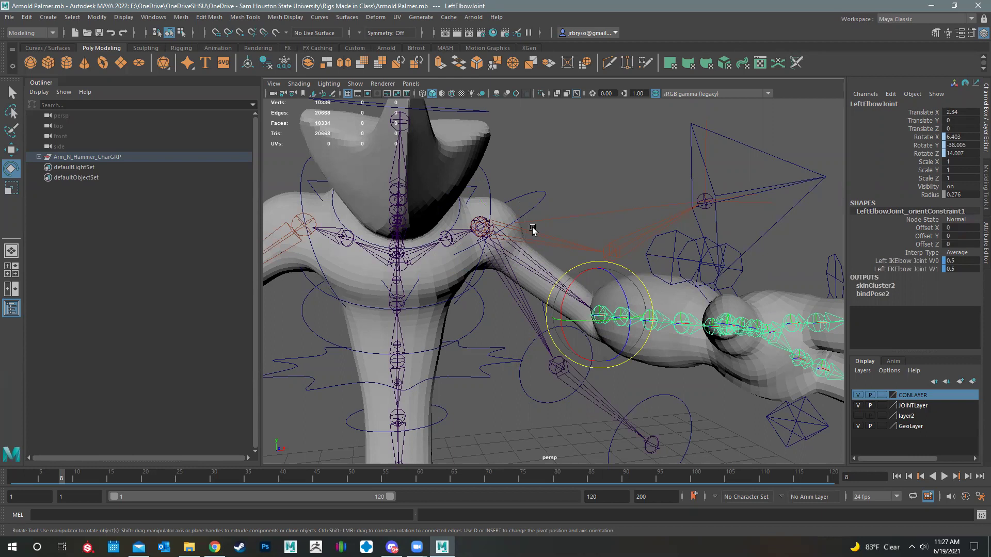
{"action": "left_click_drag", "start_coordinate": [743, 410], "coordinate": [500, 420], "text": "alt"}
{"action": "left_click_drag", "start_coordinate": [495, 337], "coordinate": [540, 319]}
{"action": "left_click_drag", "start_coordinate": [629, 323], "coordinate": [622, 333]}
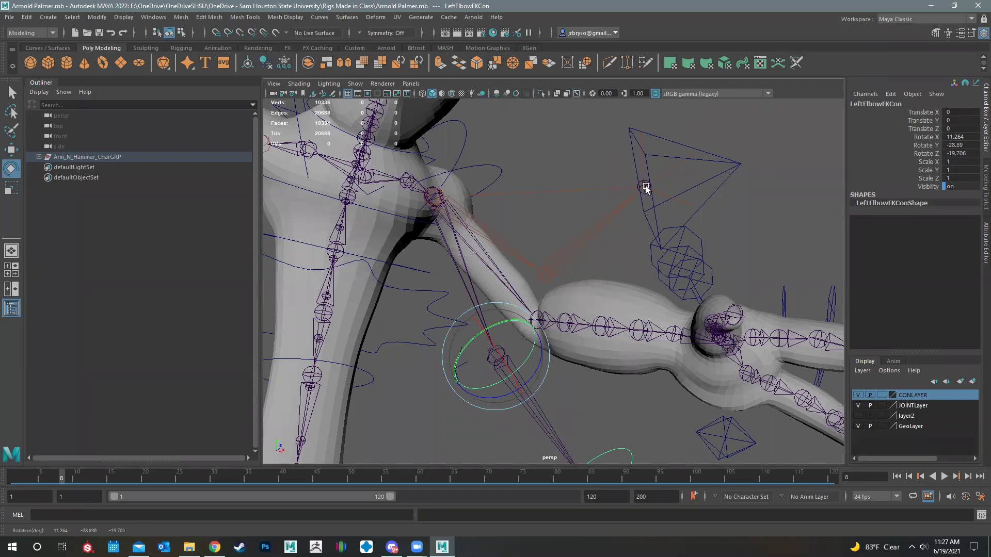
Move the left wrist IK control to about X -2.38, Y -1.5, Z -0.91
{"action": "left_click", "coordinate": [667, 156]}
{"action": "key", "text": "w"}
{"action": "mouse_move", "coordinate": [640, 185]}
{"action": "left_mouse_down"}
{"action": "mouse_move", "coordinate": [620, 182]}
{"action": "mouse_move", "coordinate": [634, 178]}
{"action": "mouse_move", "coordinate": [646, 192]}
{"action": "mouse_move", "coordinate": [637, 188]}
{"action": "left_mouse_up"}
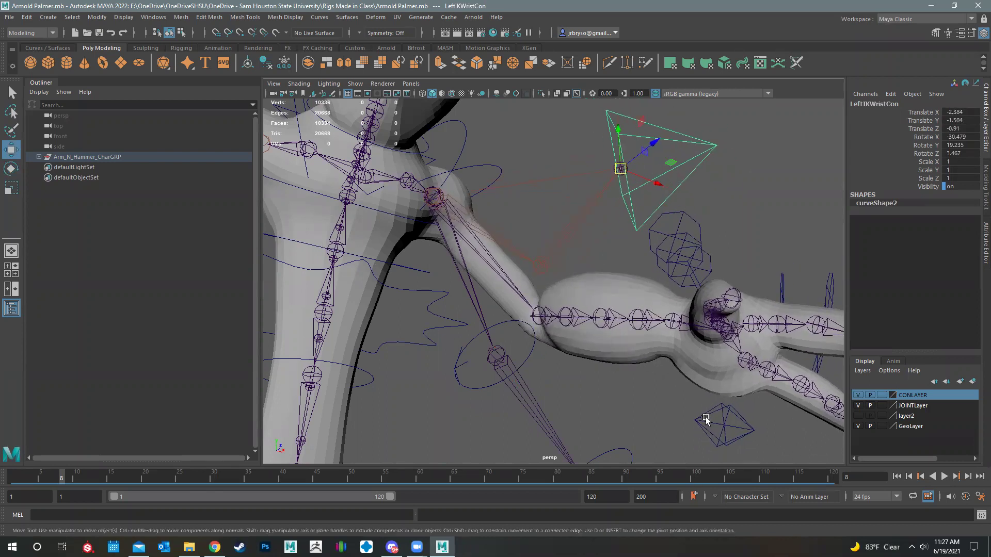
Switch the left arm fully to FK by setting IKFK on IKFKSwitchCon to 1
{"action": "left_click", "coordinate": [723, 419]}
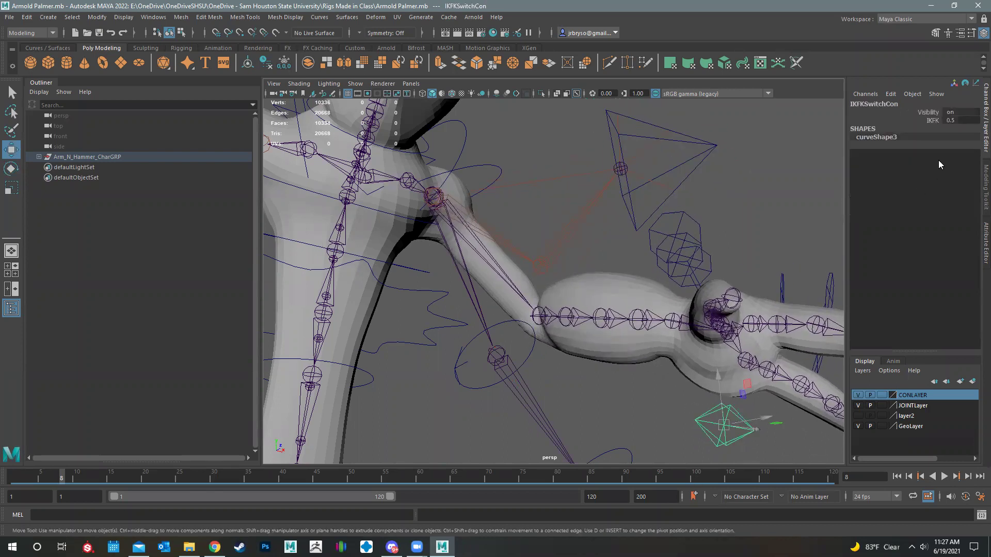
{"action": "left_click", "coordinate": [931, 121]}
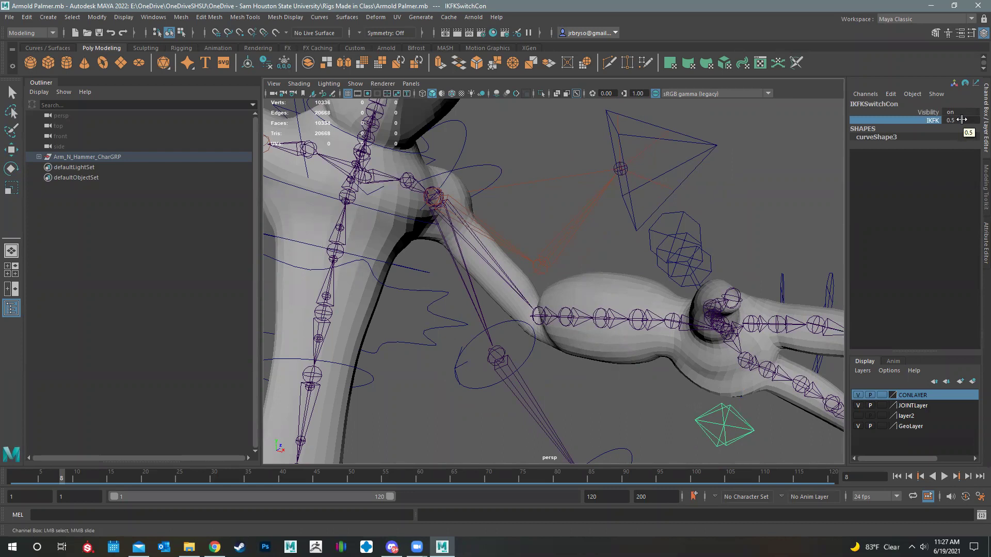
{"action": "double_click", "coordinate": [962, 120]}
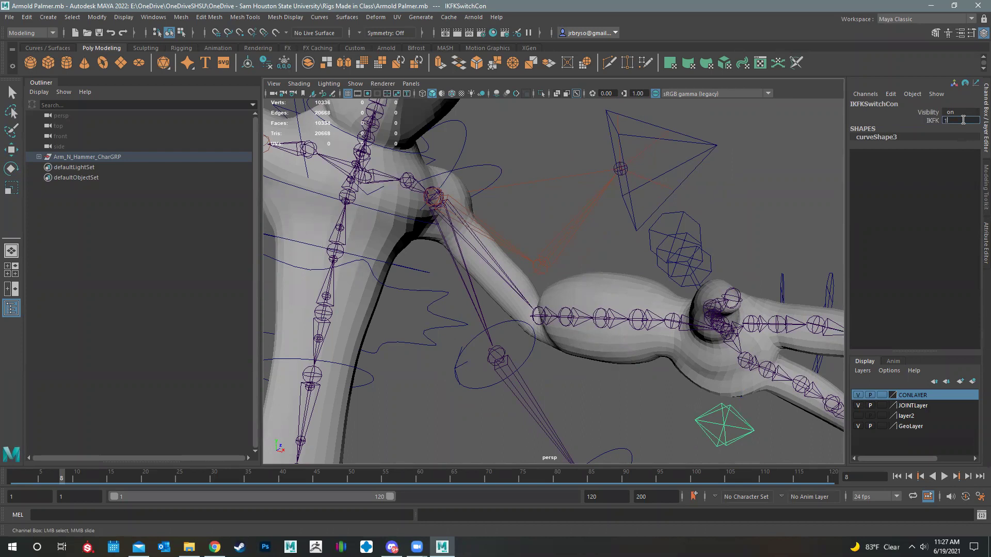
{"action": "key", "text": "Return"}
Examine the left arm's FK controls by selecting the shoulder, elbow and wrist FK controls in turn
{"action": "left_click_drag", "start_coordinate": [560, 317], "coordinate": [482, 151], "text": "alt"}
{"action": "left_click", "coordinate": [502, 150]}
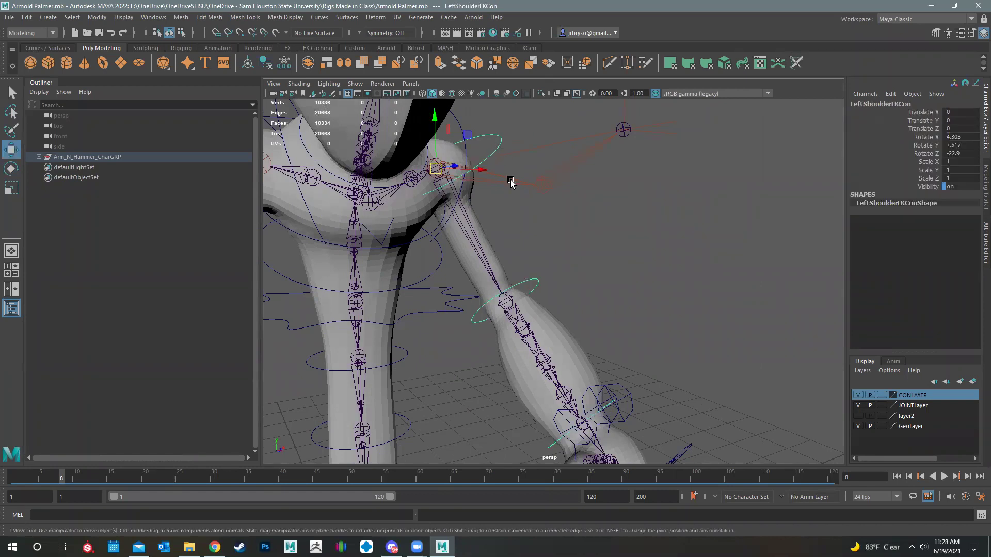
{"action": "left_click", "coordinate": [523, 286]}
{"action": "left_click", "coordinate": [555, 445]}
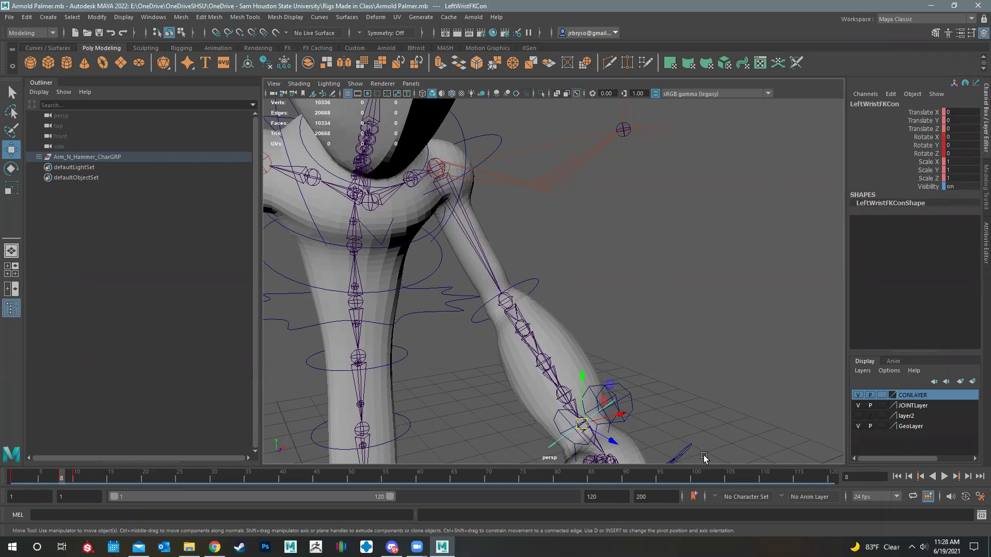
Switch the left arm fully to IK by setting IKFK on IKFKSwitchCon to 0
{"action": "left_click_drag", "start_coordinate": [675, 375], "coordinate": [515, 299], "text": "alt"}
{"action": "left_click", "coordinate": [629, 384]}
{"action": "scroll", "coordinate": [514, 299], "scroll_direction": "down", "scroll_amount": 3}
{"action": "key", "text": "1"}
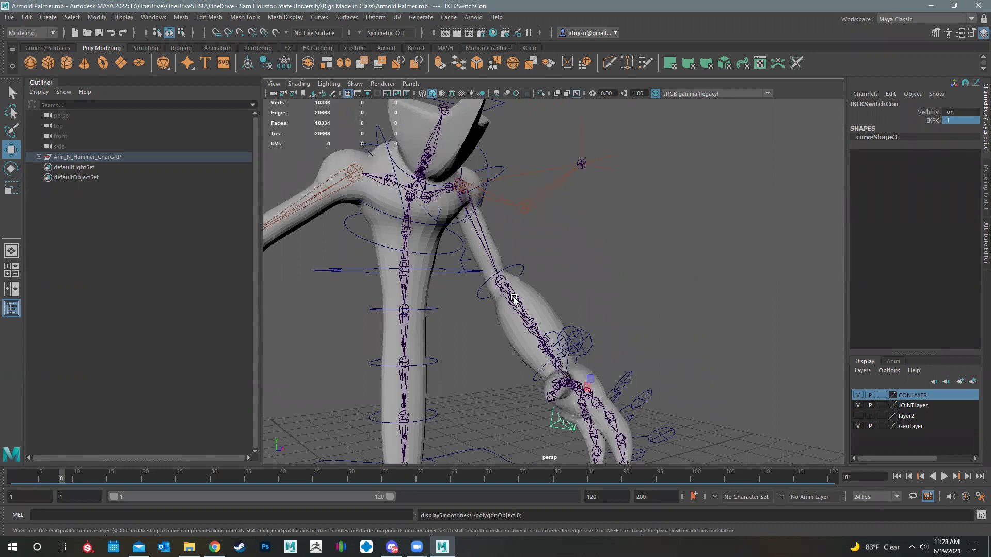
{"action": "type", "text": "0"}
{"action": "key", "text": "Return"}
Rotate the left wrist IK control to about X 0.3, Y 35.5, Z 64.8 to turn the hand
{"action": "left_click_drag", "start_coordinate": [673, 227], "coordinate": [599, 307], "text": "alt"}
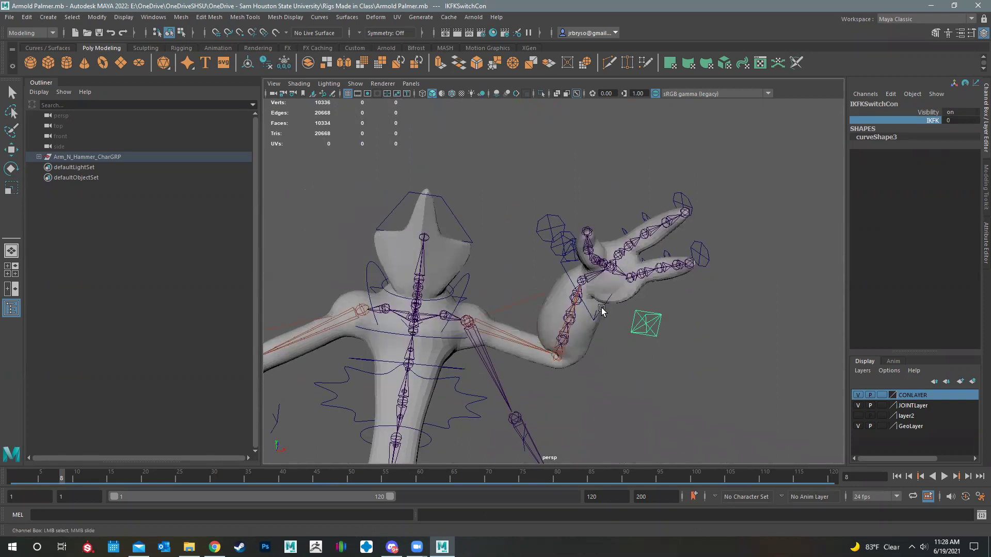
{"action": "left_click", "coordinate": [596, 315]}
{"action": "key", "text": "w"}
{"action": "left_click_drag", "start_coordinate": [610, 373], "coordinate": [466, 245], "text": "alt"}
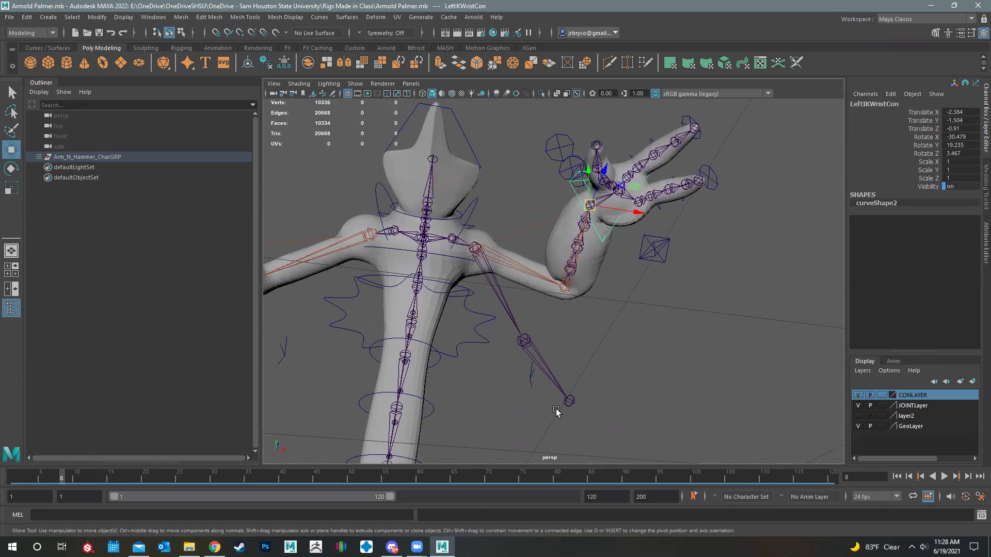
{"action": "left_click_drag", "start_coordinate": [605, 349], "coordinate": [658, 356], "text": "alt"}
{"action": "key", "text": "e"}
{"action": "scroll", "coordinate": [657, 356], "scroll_direction": "up", "scroll_amount": 5}
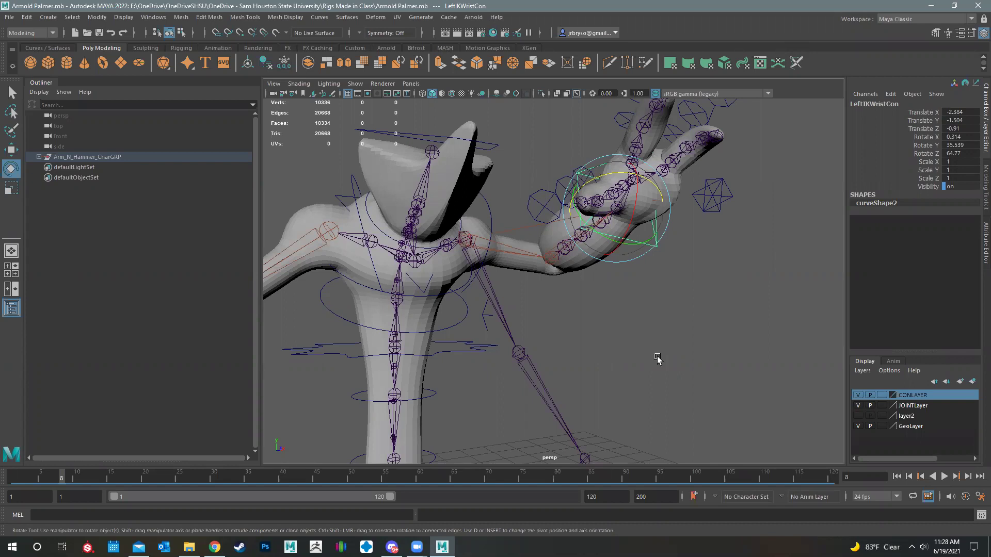
Try rotating the left clavicle control LeftClavCon about 37 degrees in Z, and undo the rotation
{"action": "left_click_drag", "start_coordinate": [562, 320], "coordinate": [491, 198], "text": "alt"}
{"action": "left_click", "coordinate": [506, 193]}
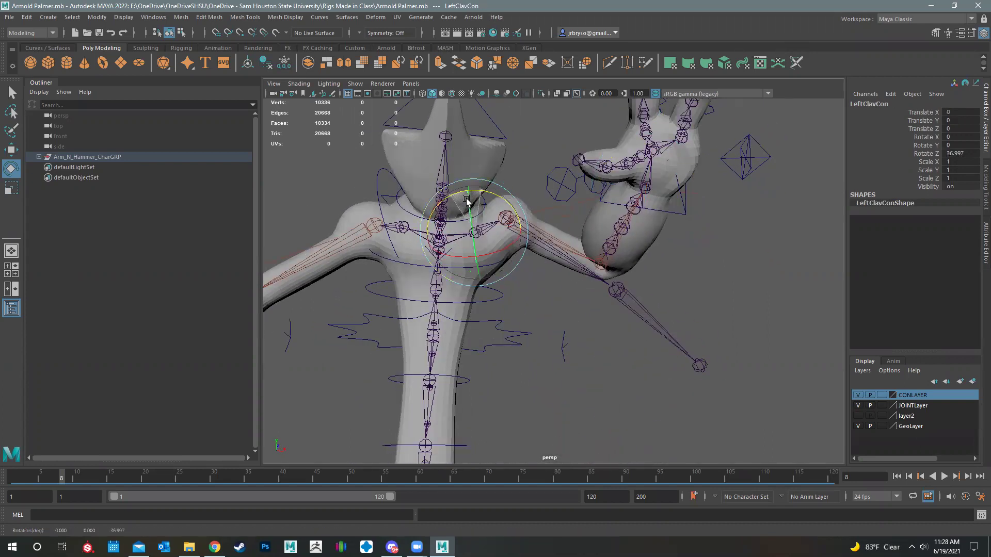
{"action": "key", "text": "ctrl+z"}
Inspect IKFKSwitchCon, and curl the left hand's fingers by rotating their selected controls together about 26.8 degrees in X
{"action": "left_click_drag", "start_coordinate": [615, 289], "coordinate": [749, 178], "text": "alt"}
{"action": "left_click", "coordinate": [752, 179]}
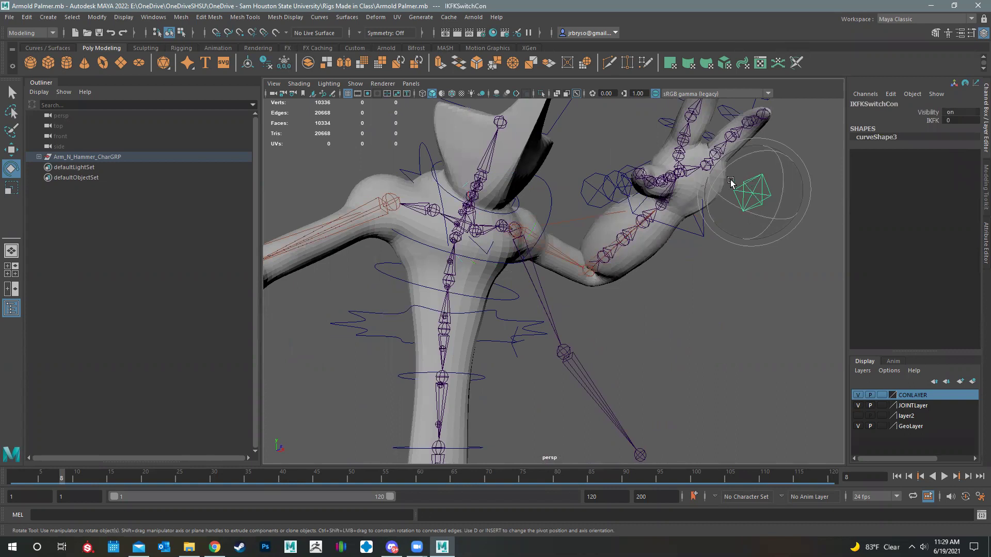
{"action": "left_click_drag", "start_coordinate": [733, 245], "coordinate": [821, 161], "text": "alt"}
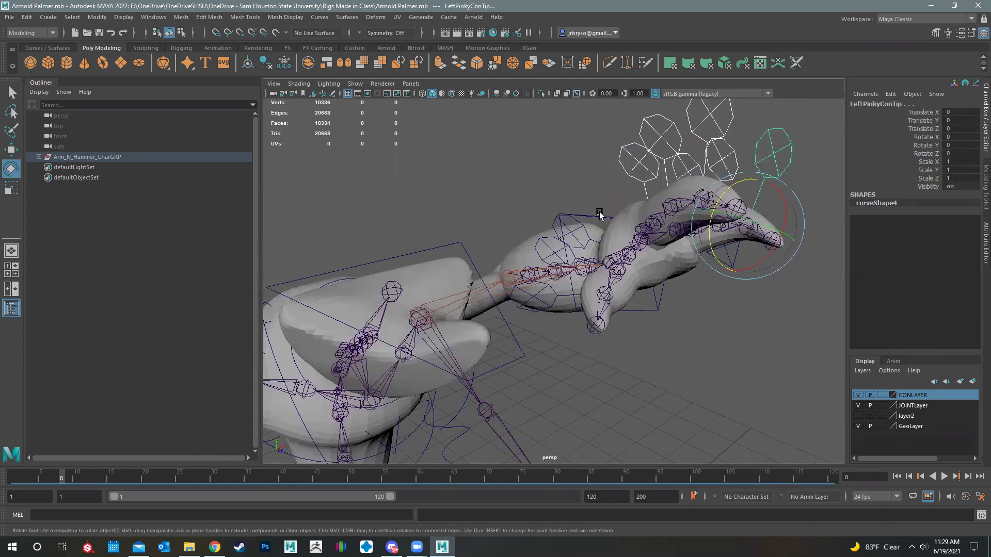
{"action": "left_click_drag", "start_coordinate": [658, 301], "coordinate": [634, 178], "text": "alt"}
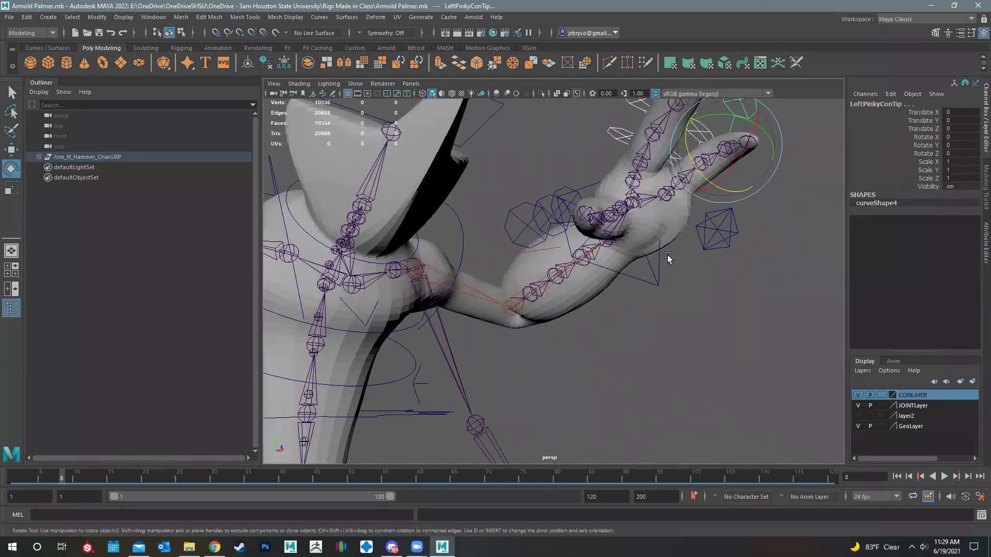
{"action": "key", "text": "e"}
{"action": "mouse_move", "coordinate": [752, 142]}
{"action": "left_mouse_down"}
{"action": "mouse_move", "coordinate": [749, 175]}
{"action": "mouse_move", "coordinate": [751, 149]}
{"action": "mouse_move", "coordinate": [752, 170]}
{"action": "mouse_move", "coordinate": [753, 160]}
{"action": "left_mouse_up"}
{"action": "left_click_drag", "start_coordinate": [604, 227], "coordinate": [619, 423], "text": "alt"}
{"action": "right_click_drag", "start_coordinate": [619, 424], "coordinate": [593, 387], "text": "alt"}
{"action": "left_click_drag", "start_coordinate": [540, 331], "coordinate": [524, 310], "text": "alt"}
{"action": "left_click_drag", "start_coordinate": [575, 265], "coordinate": [760, 294], "text": "alt"}
{"action": "left_click_drag", "start_coordinate": [713, 279], "coordinate": [624, 309], "text": "alt"}
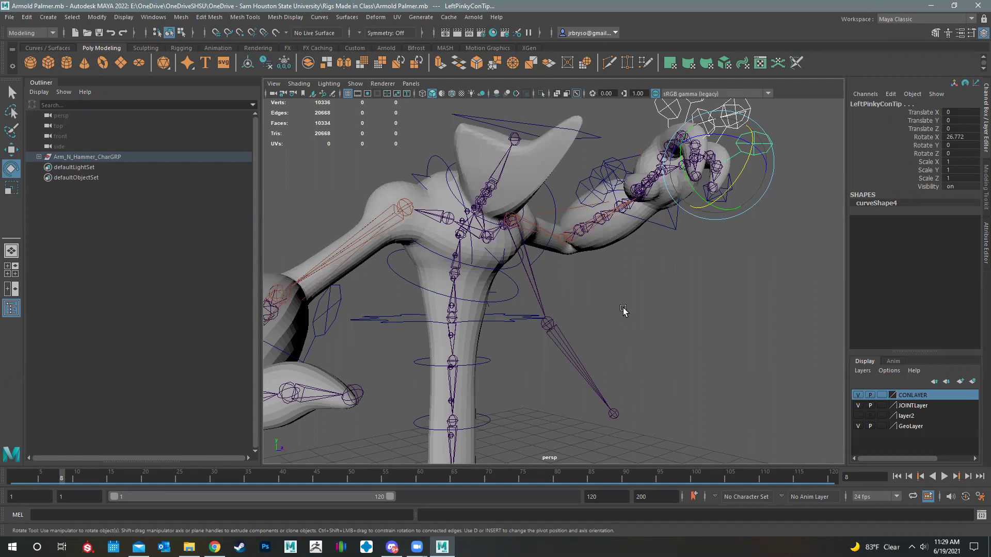
{"action": "left_click_drag", "start_coordinate": [605, 305], "coordinate": [590, 298], "text": "alt"}
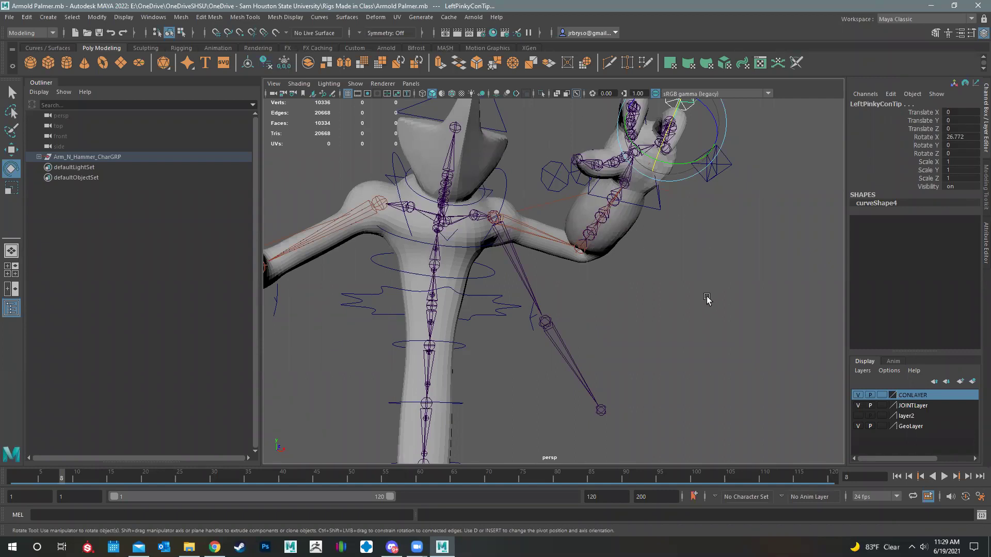
{"action": "left_click_drag", "start_coordinate": [728, 307], "coordinate": [724, 309], "text": "alt"}
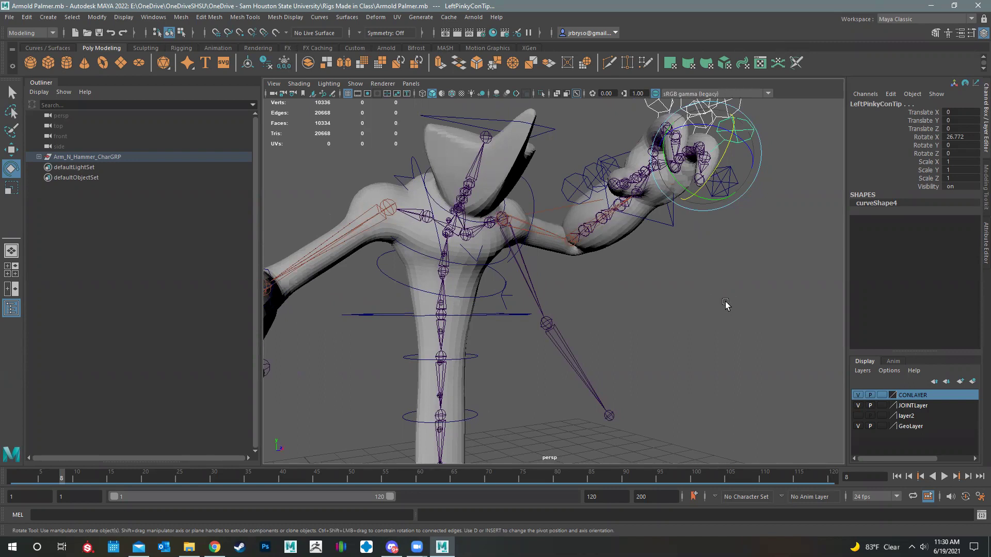
Curl the left thumb by rotating its base-to-tip controls together to about X 17, Y 2.7, Z 0.2
{"action": "left_click_drag", "start_coordinate": [657, 277], "coordinate": [604, 155], "text": "alt"}
{"action": "left_click", "coordinate": [605, 155]}
{"action": "left_click", "coordinate": [602, 155]}
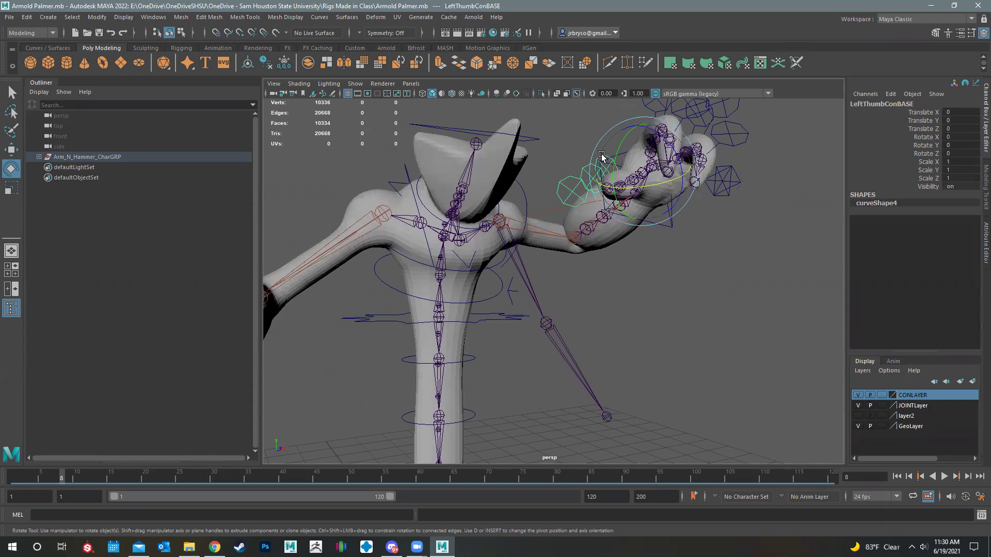
{"action": "left_click", "coordinate": [560, 185]}
{"action": "left_click", "coordinate": [602, 164]}
{"action": "left_click_drag", "start_coordinate": [622, 198], "coordinate": [545, 324]}
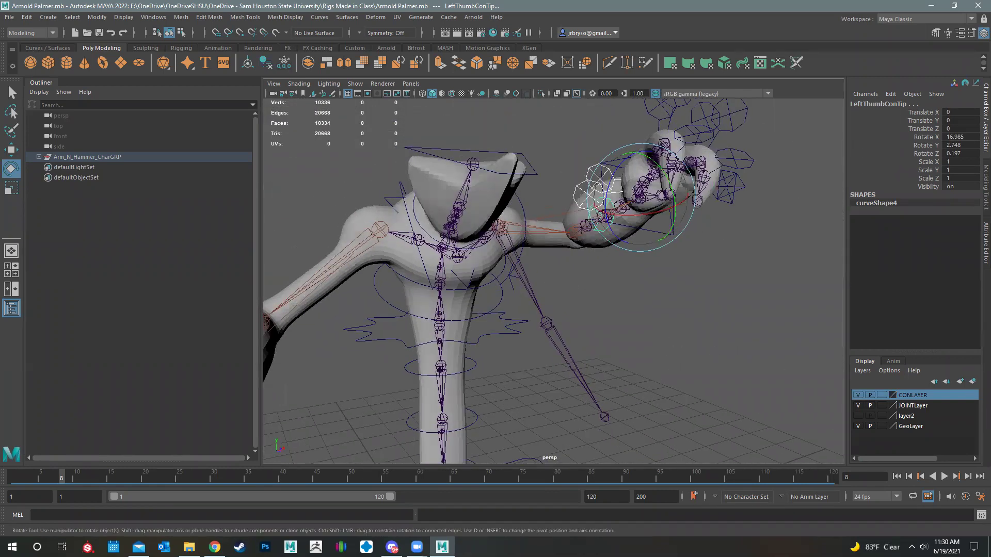